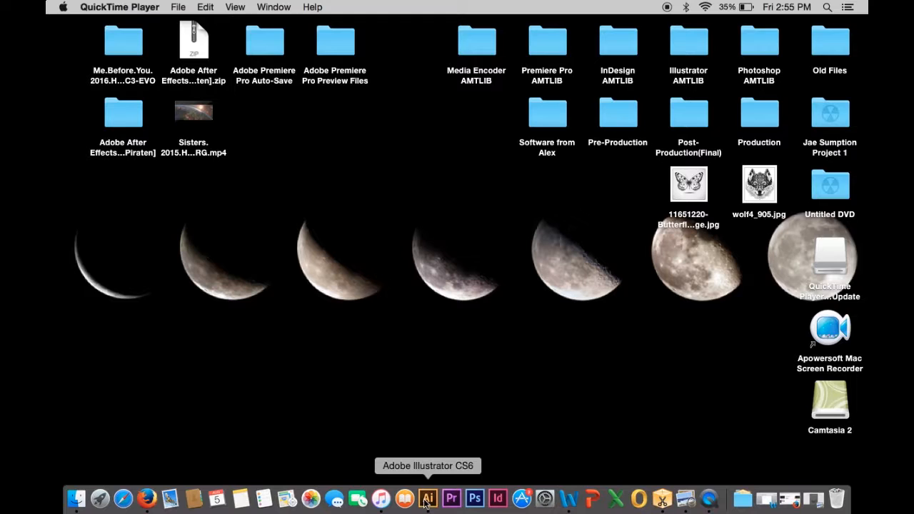
- Launch Illustrator and create a new A4 document named Butterfly1
{"action": "left_click", "coordinate": [426, 499]}
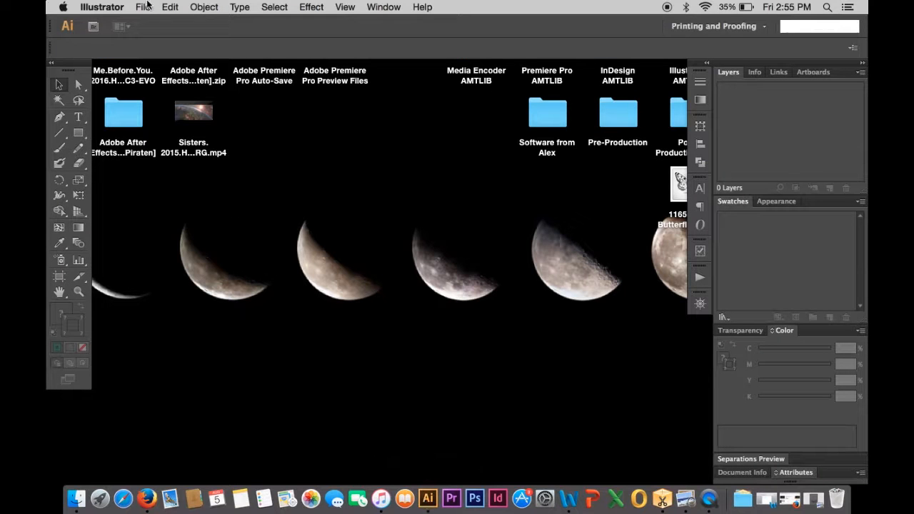
{"action": "left_click", "coordinate": [142, 7]}
{"action": "left_click", "coordinate": [155, 24]}
{"action": "type", "text": "B"}
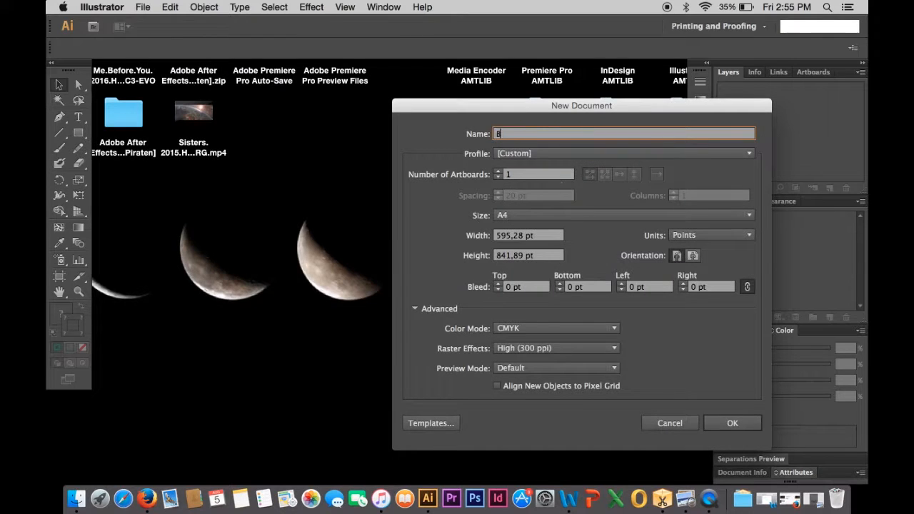
{"action": "type", "text": "utterfly1"}
{"action": "left_click", "coordinate": [732, 423]}
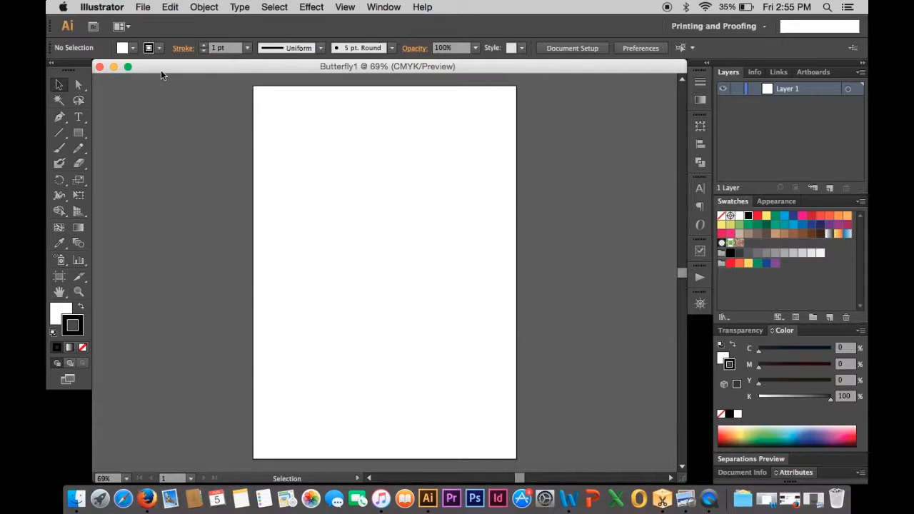
- Place the butterfly JPG from the Desktop and enlarge it proportionally to roughly cover the artboard
{"action": "left_click", "coordinate": [143, 7]}
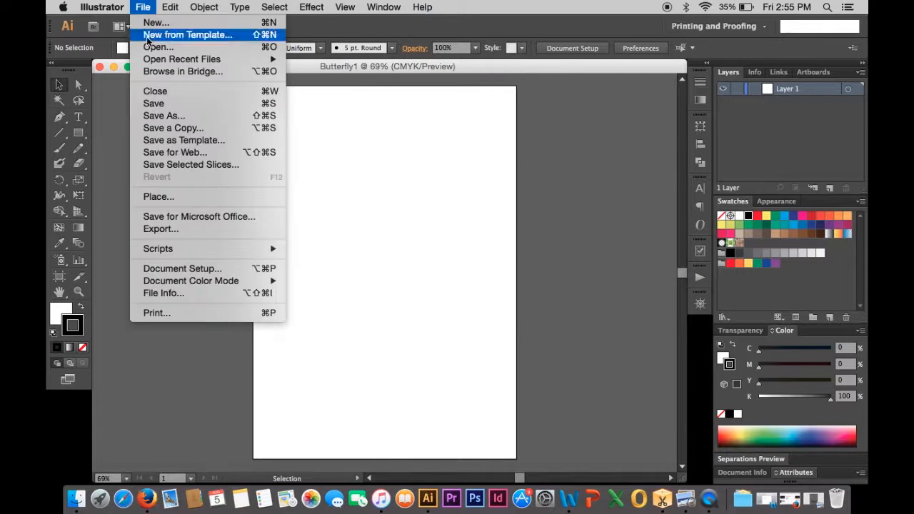
{"action": "left_click", "coordinate": [176, 199]}
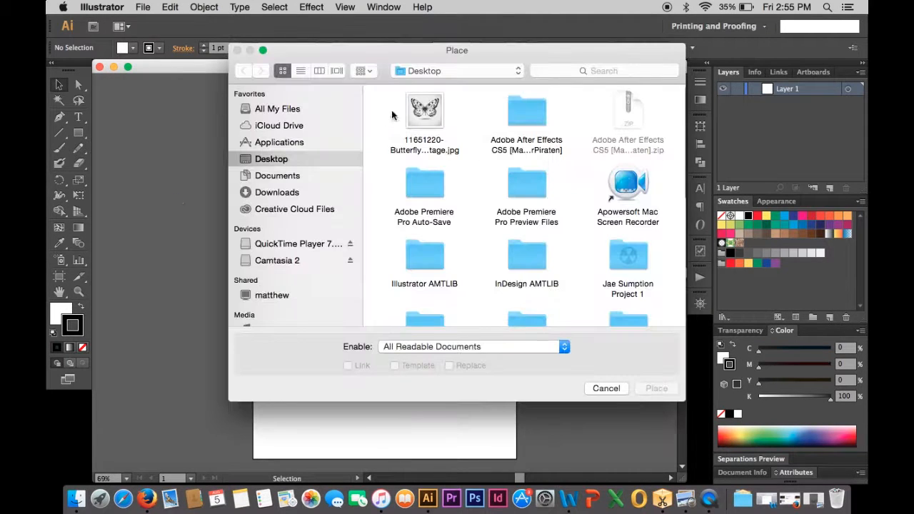
{"action": "double_click", "coordinate": [412, 115]}
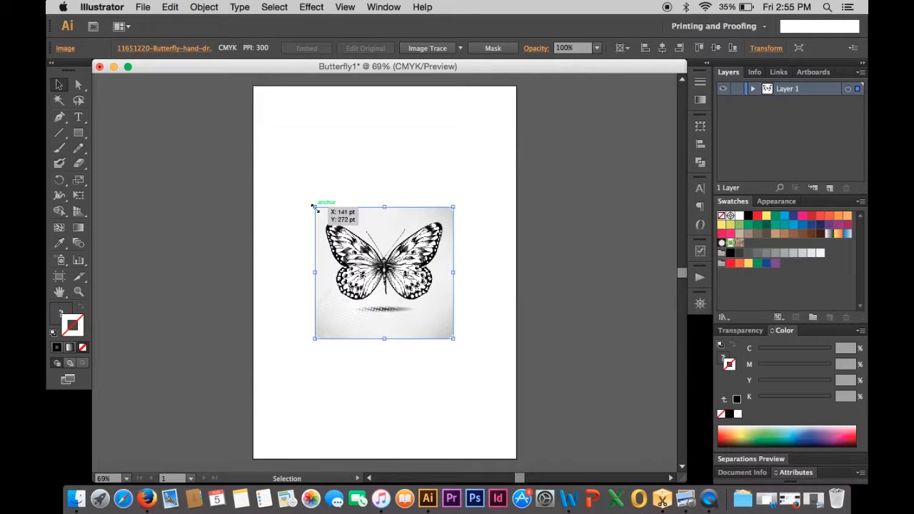
{"action": "key", "text": "shift"}
{"action": "left_click_drag", "start_coordinate": [314, 207], "coordinate": [194, 127]}
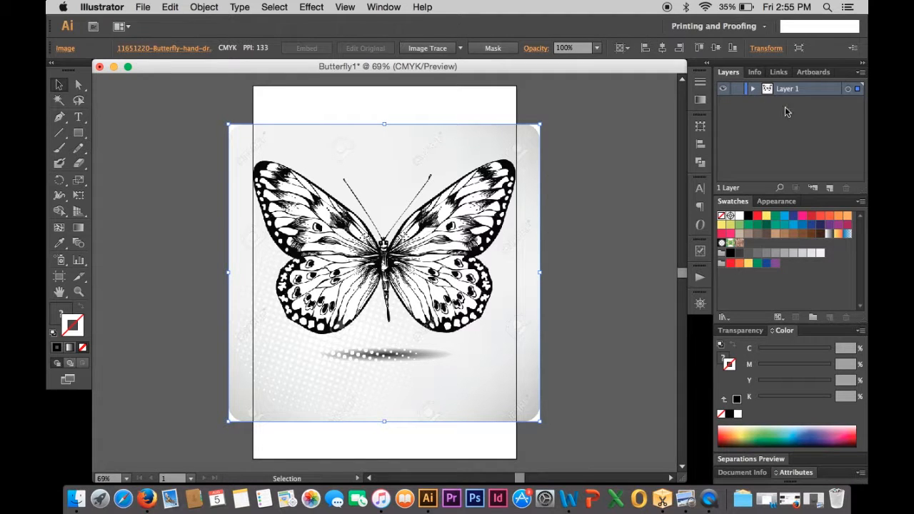
- Rename the existing layer to Source image
{"action": "double_click", "coordinate": [787, 88]}
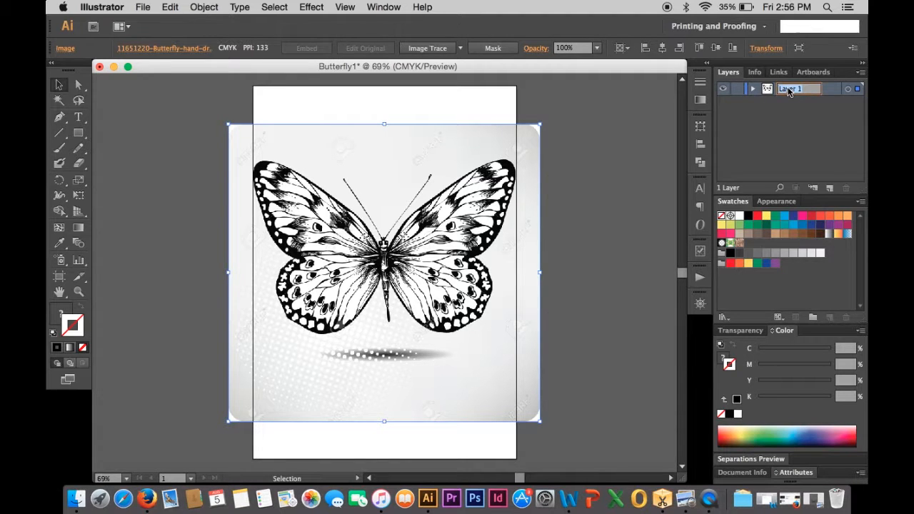
{"action": "type", "text": "Source image"}
{"action": "key", "text": "Return"}
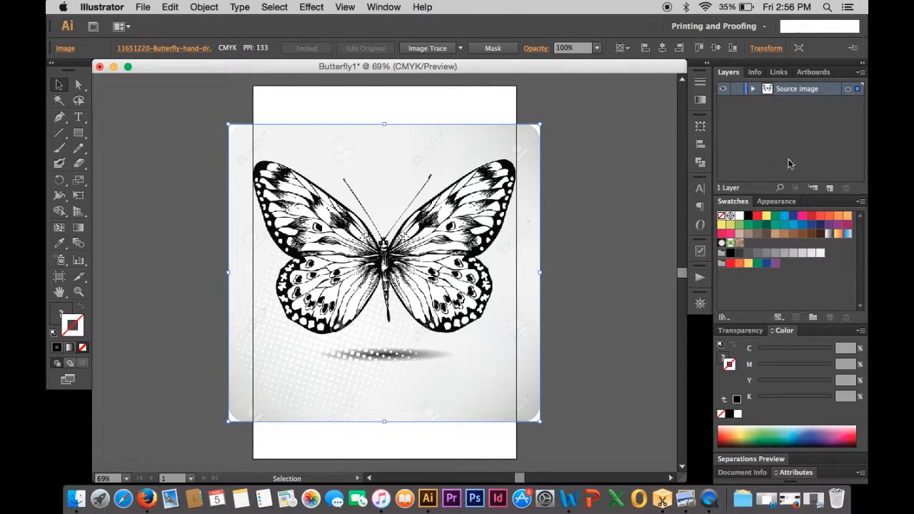
- Add a new layer and name it Pen - body
{"action": "left_click", "coordinate": [829, 187]}
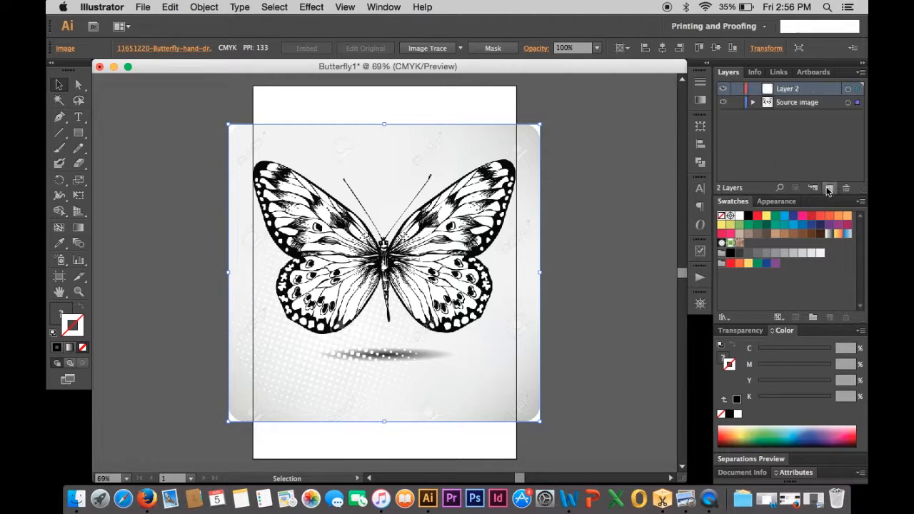
{"action": "double_click", "coordinate": [785, 90]}
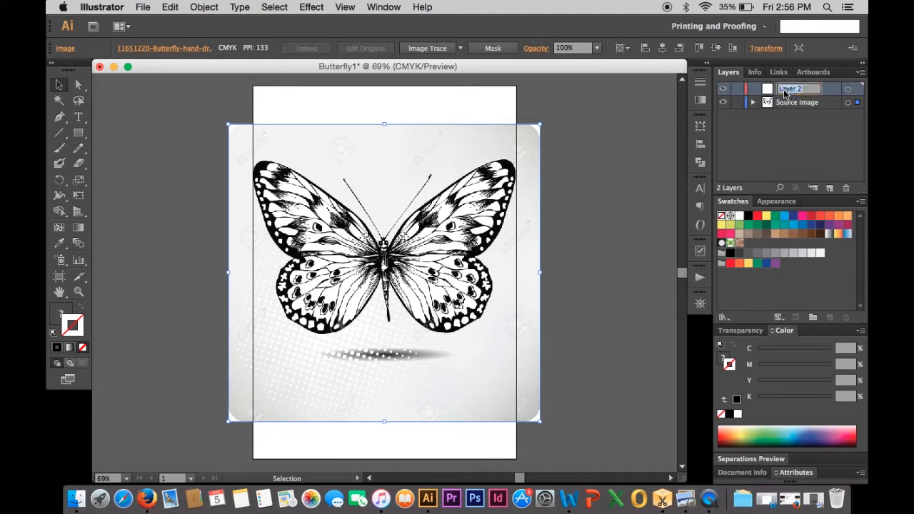
{"action": "type", "text": "Pen - body"}
{"action": "key", "text": "Return"}
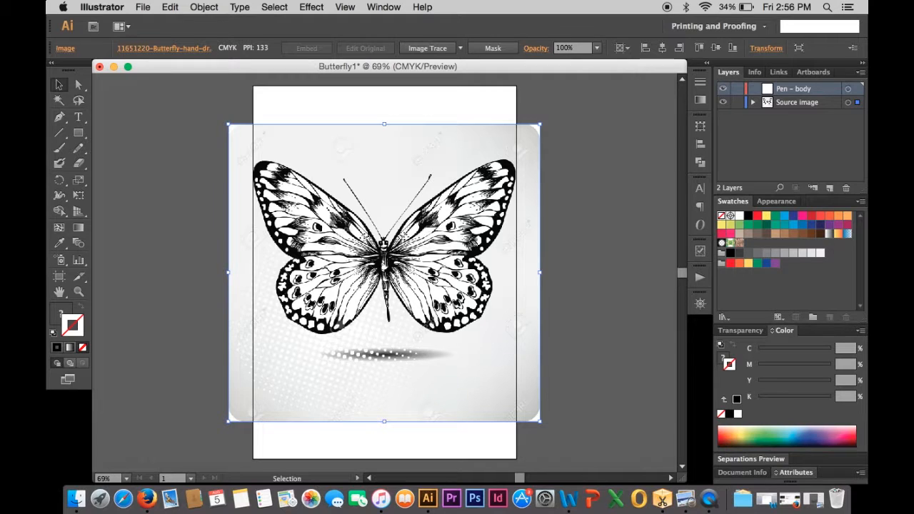
- Draw a Pencil stroke along the upper edge of the left forewing
{"action": "key", "text": "super+minus"}
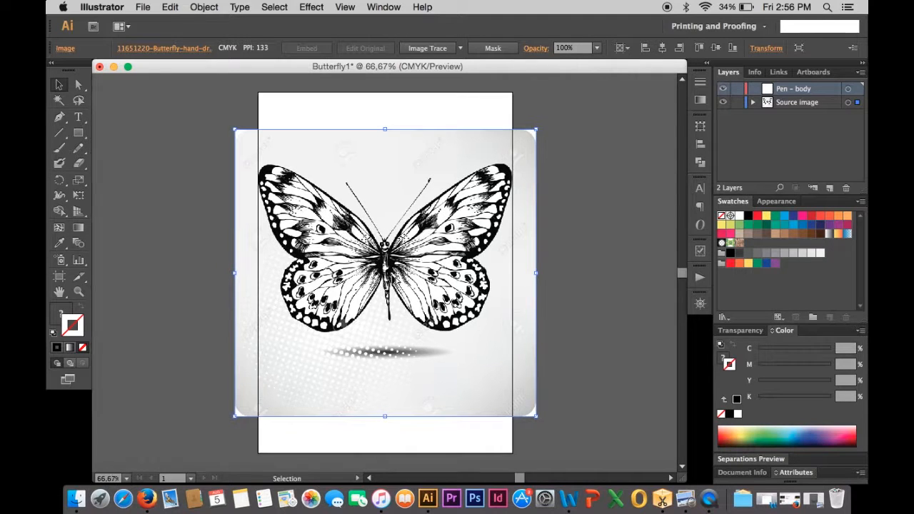
{"action": "key", "text": "super+equal"}
{"action": "key", "text": "super+equal"}
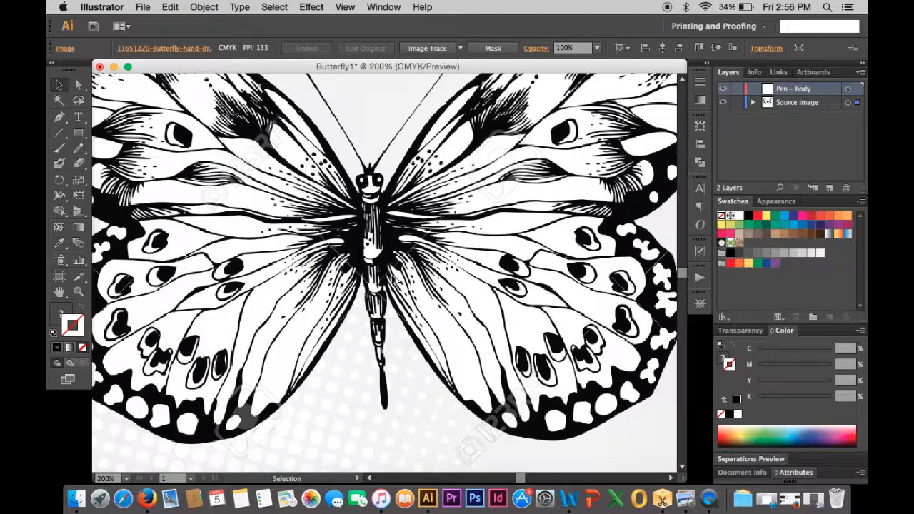
{"action": "key", "text": "super+minus"}
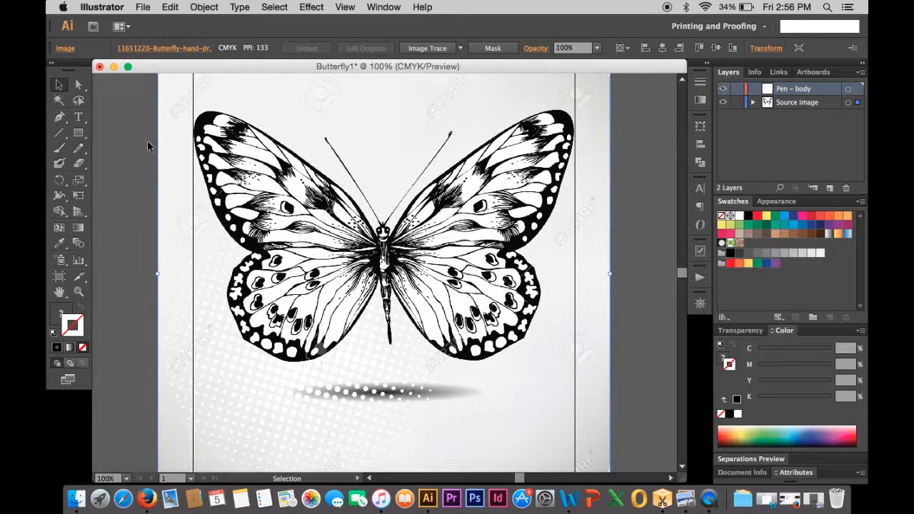
{"action": "left_click", "coordinate": [79, 152]}
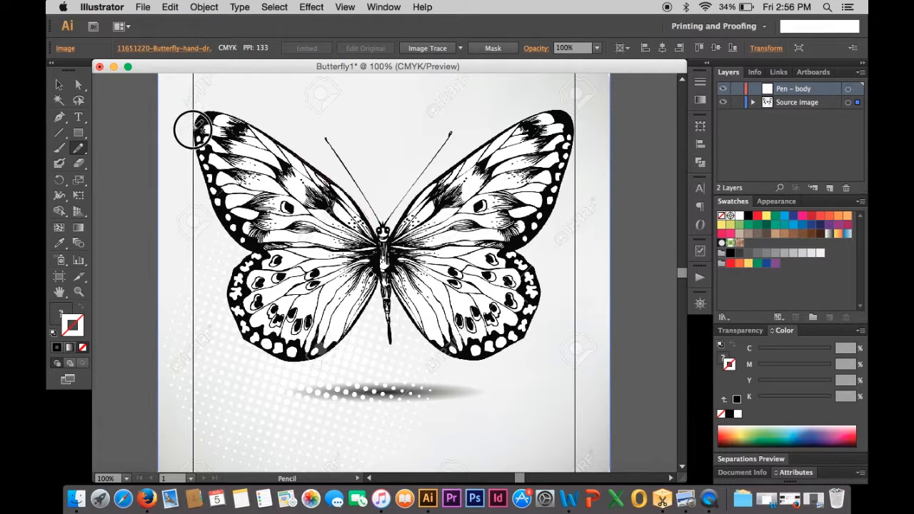
{"action": "mouse_move", "coordinate": [193, 128]}
{"action": "left_mouse_down"}
{"action": "mouse_move", "coordinate": [202, 197]}
{"action": "mouse_move", "coordinate": [254, 227]}
{"action": "left_mouse_up"}
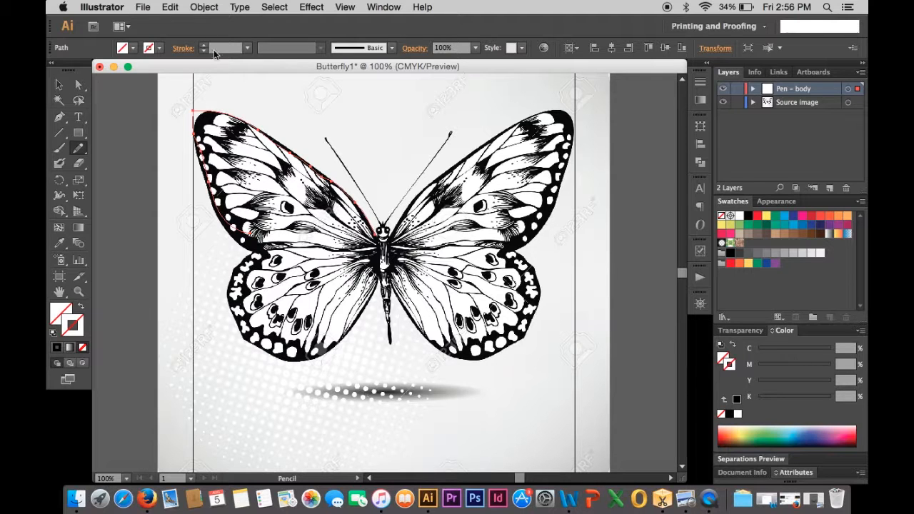
- Set the stroke colour of the drawn path to the red swatch
{"action": "left_click", "coordinate": [161, 48]}
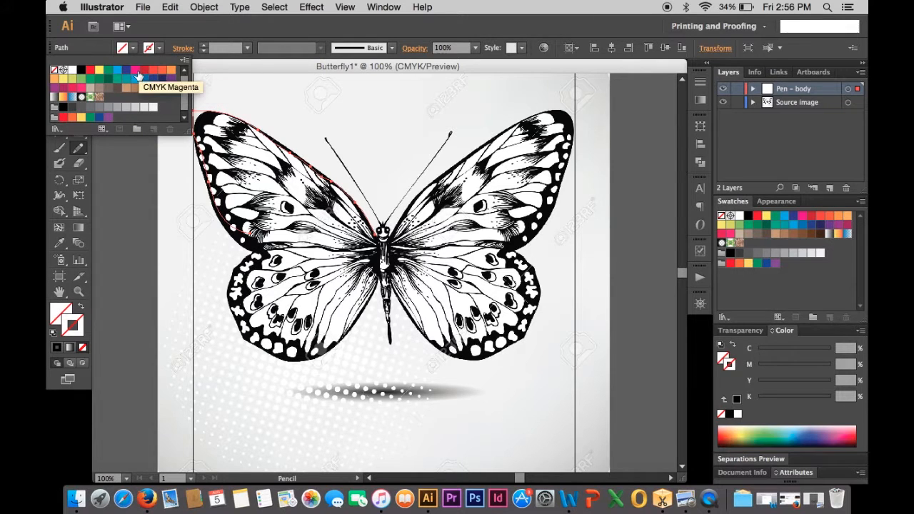
{"action": "left_click", "coordinate": [144, 71]}
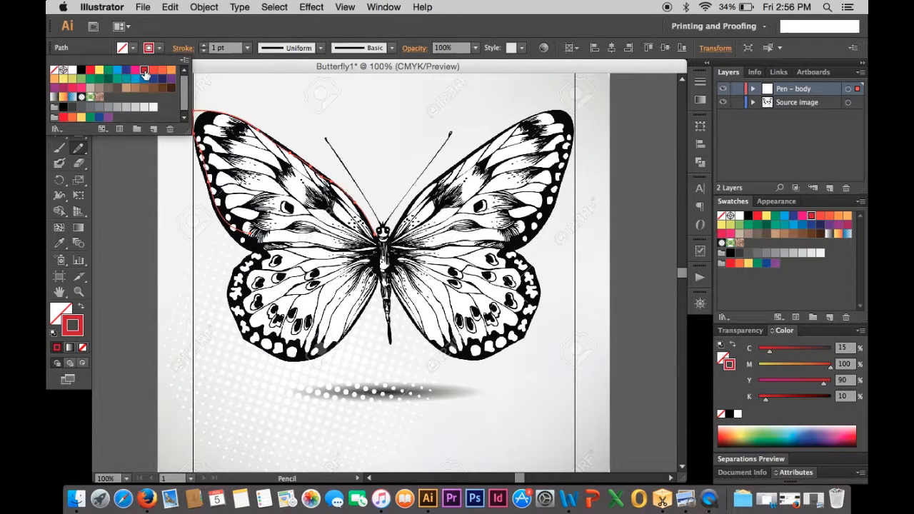
{"action": "left_click", "coordinate": [162, 49]}
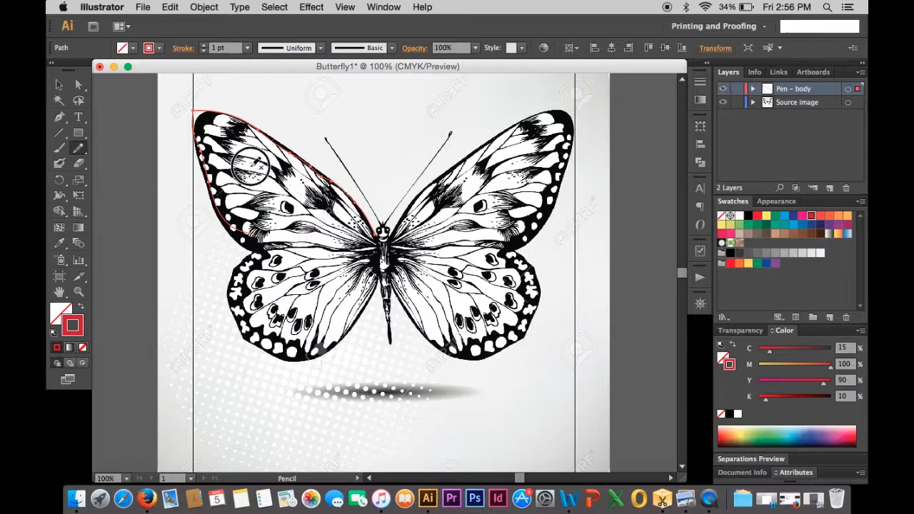
- Trace the left wings' outlines and the butterfly's body with further red Pencil strokes
{"action": "left_click_drag", "start_coordinate": [251, 165], "coordinate": [238, 162]}
{"action": "mouse_move", "coordinate": [348, 235]}
{"action": "left_mouse_down"}
{"action": "mouse_move", "coordinate": [243, 148]}
{"action": "mouse_move", "coordinate": [209, 153]}
{"action": "left_mouse_up"}
{"action": "mouse_move", "coordinate": [364, 249]}
{"action": "left_mouse_down"}
{"action": "mouse_move", "coordinate": [277, 240]}
{"action": "mouse_move", "coordinate": [249, 211]}
{"action": "left_mouse_up"}
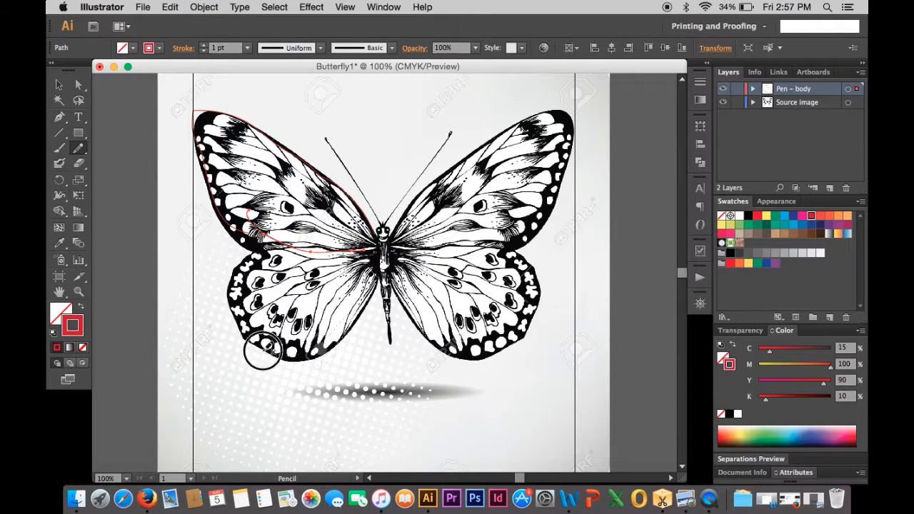
{"action": "mouse_move", "coordinate": [253, 289]}
{"action": "left_mouse_down"}
{"action": "mouse_move", "coordinate": [373, 287]}
{"action": "mouse_move", "coordinate": [367, 264]}
{"action": "left_mouse_up"}
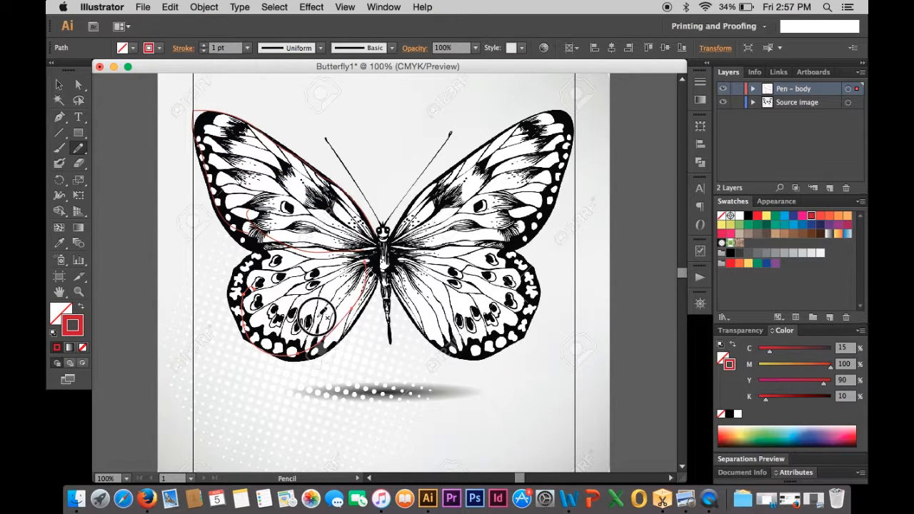
{"action": "mouse_move", "coordinate": [316, 317]}
{"action": "left_mouse_down"}
{"action": "mouse_move", "coordinate": [269, 274]}
{"action": "mouse_move", "coordinate": [303, 262]}
{"action": "left_mouse_up"}
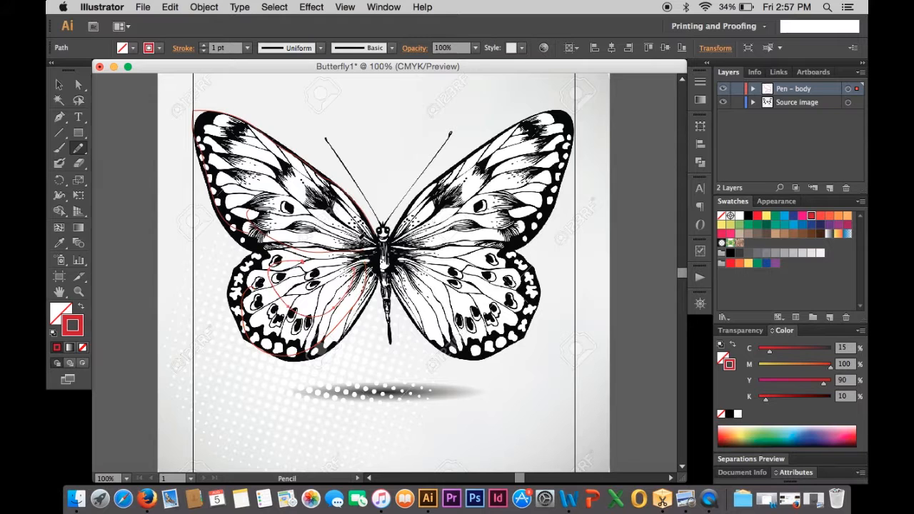
{"action": "mouse_move", "coordinate": [357, 240]}
{"action": "left_mouse_down"}
{"action": "mouse_move", "coordinate": [245, 164]}
{"action": "mouse_move", "coordinate": [223, 179]}
{"action": "mouse_move", "coordinate": [256, 190]}
{"action": "left_mouse_up"}
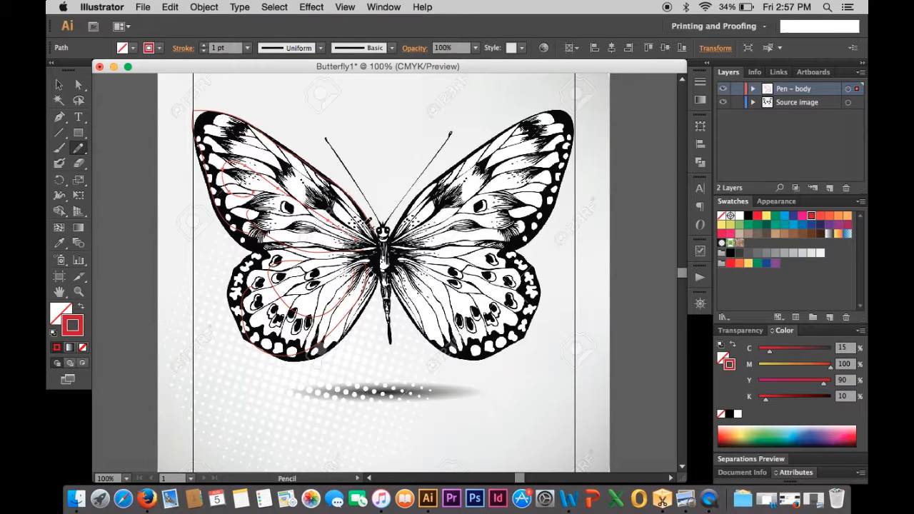
{"action": "left_click_drag", "start_coordinate": [379, 238], "coordinate": [388, 343]}
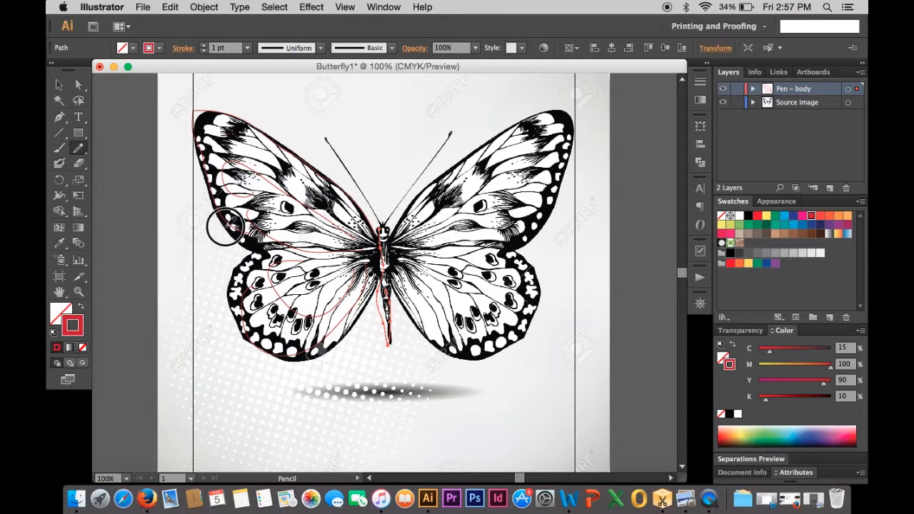
{"action": "mouse_move", "coordinate": [225, 227]}
{"action": "left_mouse_down"}
{"action": "mouse_move", "coordinate": [257, 252]}
{"action": "mouse_move", "coordinate": [272, 249]}
{"action": "mouse_move", "coordinate": [232, 274]}
{"action": "mouse_move", "coordinate": [260, 341]}
{"action": "mouse_move", "coordinate": [341, 305]}
{"action": "left_mouse_up"}
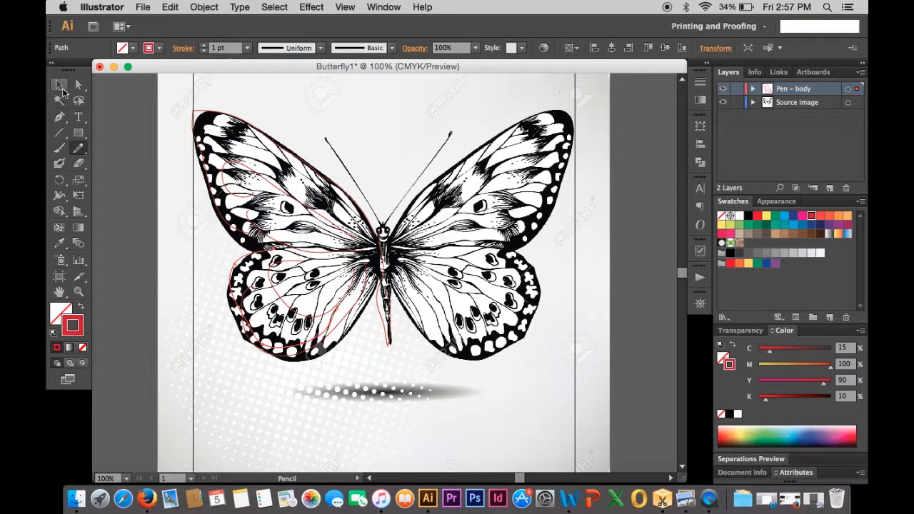
- Hide and re-show the Source image layer to inspect the traced strokes alone
{"action": "left_click", "coordinate": [59, 84]}
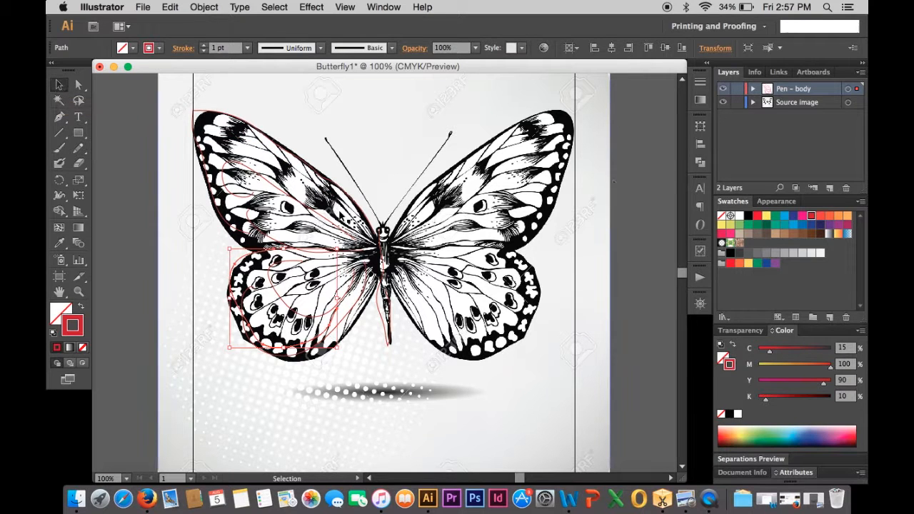
{"action": "left_click", "coordinate": [723, 102]}
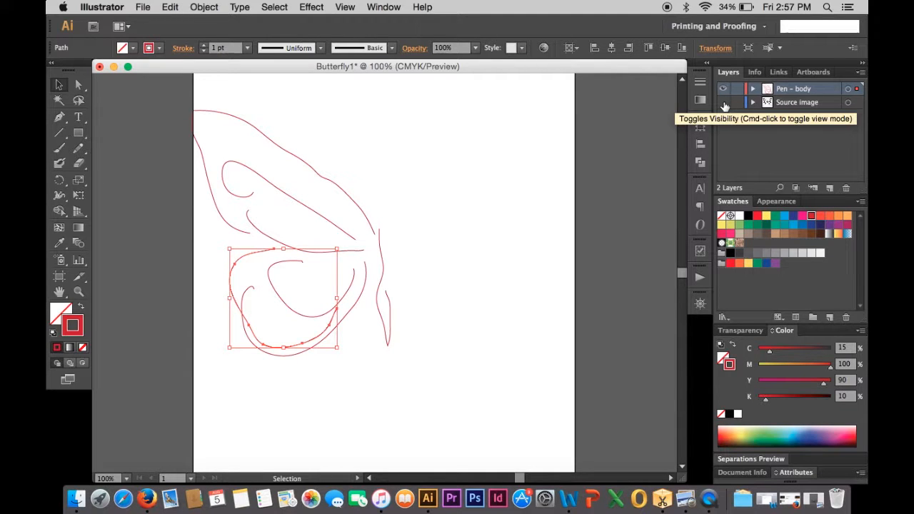
{"action": "left_click", "coordinate": [723, 103]}
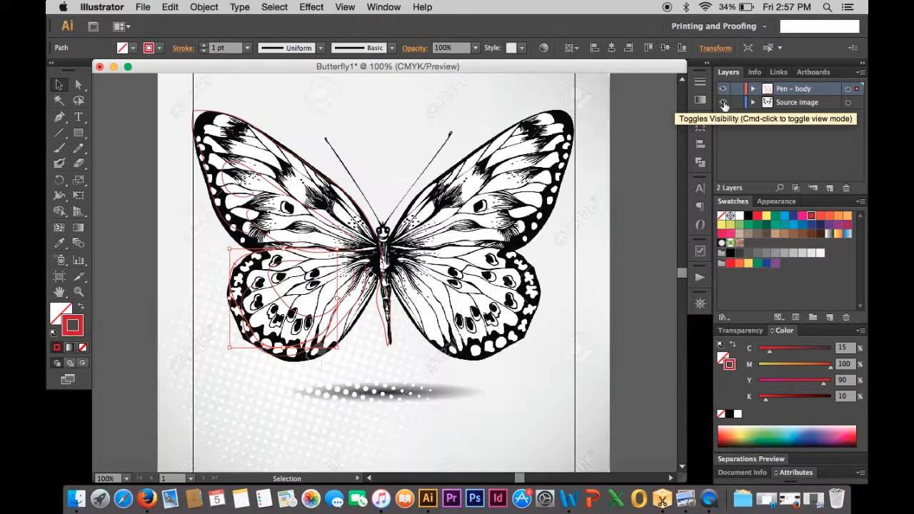
- Add a new layer at the top and name it Head
{"action": "left_click", "coordinate": [830, 189]}
{"action": "double_click", "coordinate": [789, 89]}
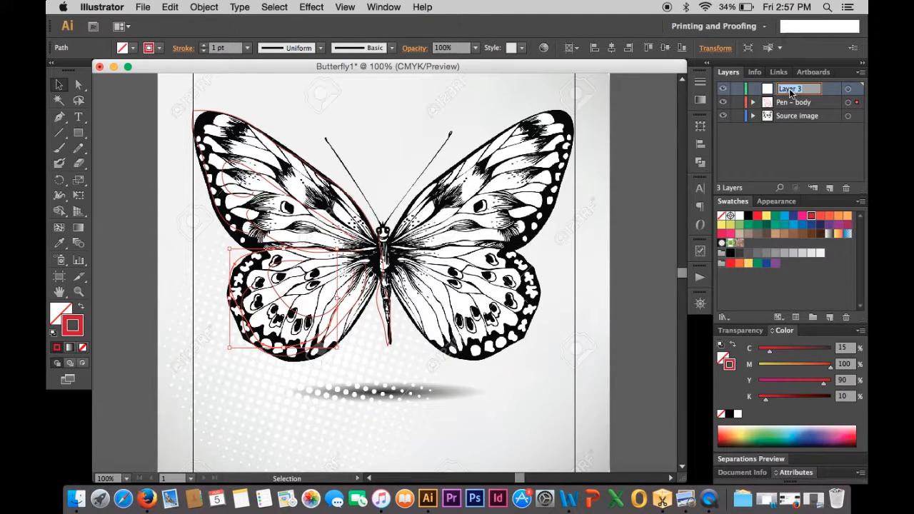
{"action": "type", "text": "Head"}
{"action": "key", "text": "Return"}
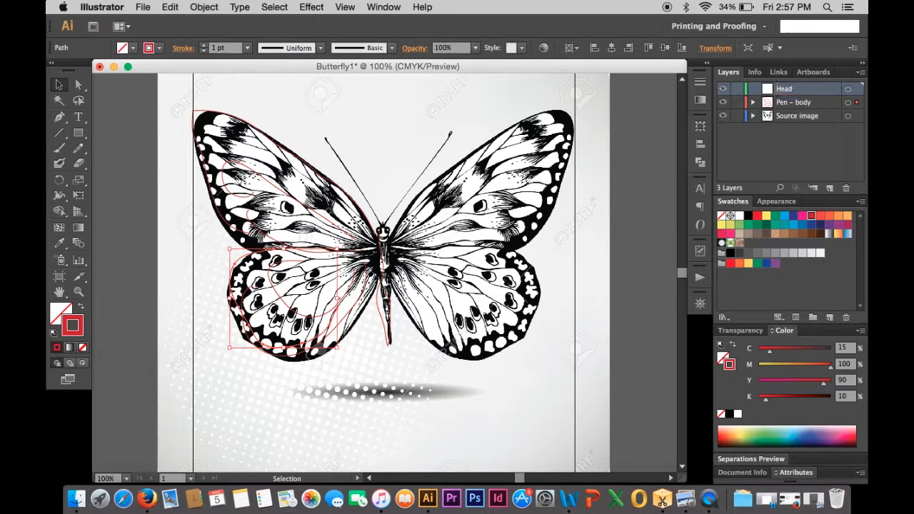
- Draw the left antenna with the Pencil tool on the Head layer, then switch to the Selection tool
{"action": "left_click", "coordinate": [79, 149]}
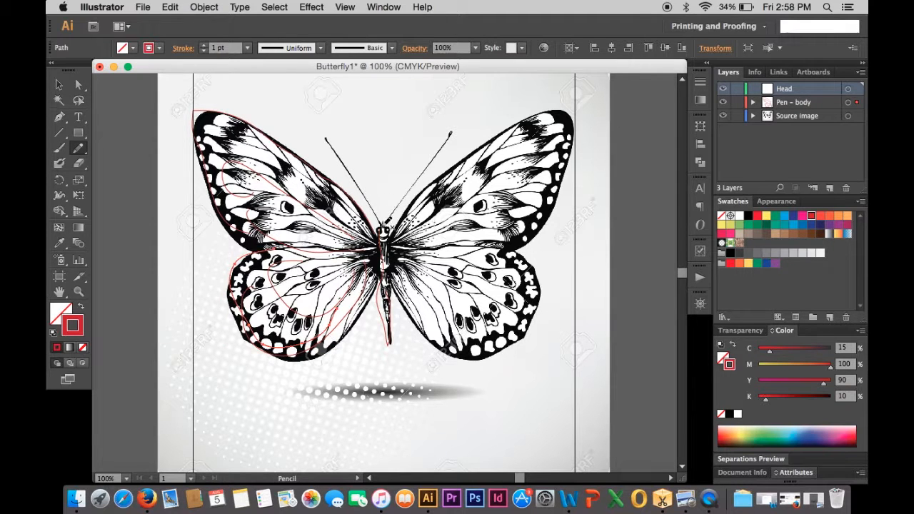
{"action": "mouse_move", "coordinate": [384, 226]}
{"action": "left_mouse_down"}
{"action": "mouse_move", "coordinate": [357, 173]}
{"action": "mouse_move", "coordinate": [319, 142]}
{"action": "mouse_move", "coordinate": [321, 127]}
{"action": "mouse_move", "coordinate": [339, 133]}
{"action": "mouse_move", "coordinate": [360, 208]}
{"action": "mouse_move", "coordinate": [385, 226]}
{"action": "left_mouse_up"}
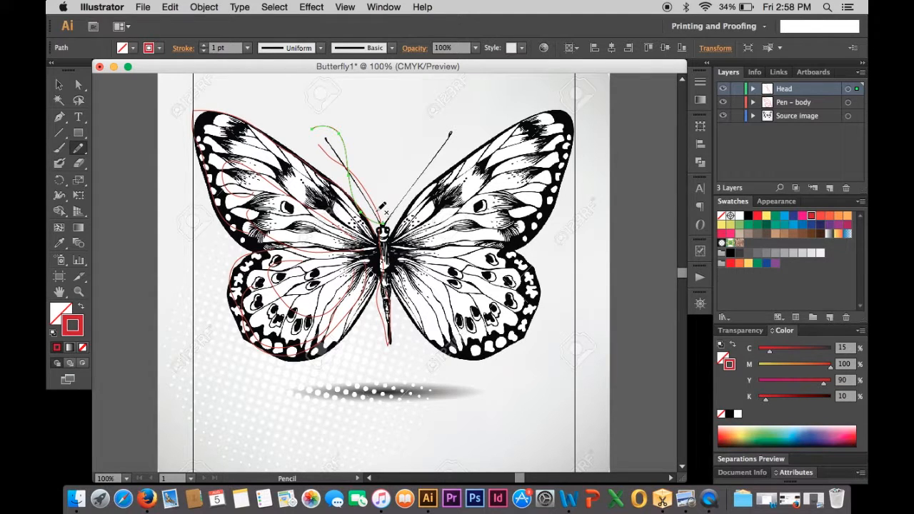
{"action": "mouse_move", "coordinate": [383, 227]}
{"action": "left_mouse_down"}
{"action": "mouse_move", "coordinate": [342, 153]}
{"action": "mouse_move", "coordinate": [350, 131]}
{"action": "left_mouse_up"}
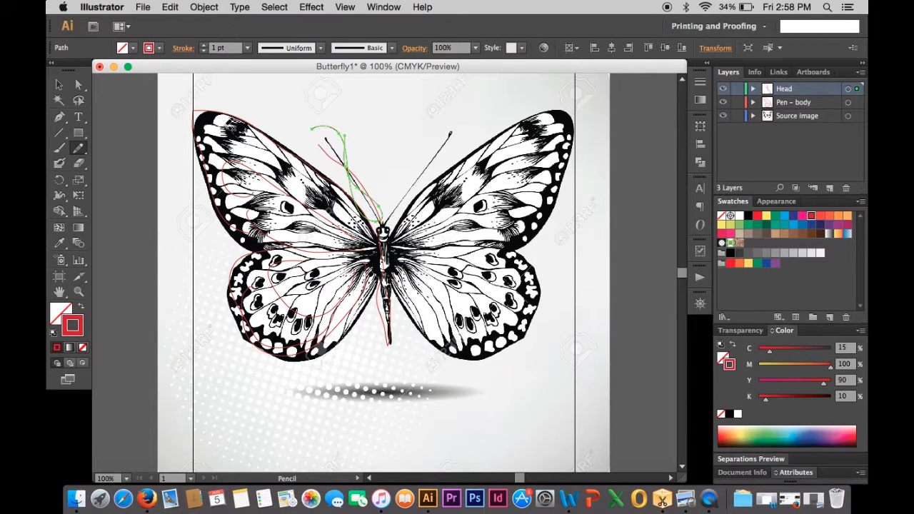
{"action": "left_click", "coordinate": [59, 85]}
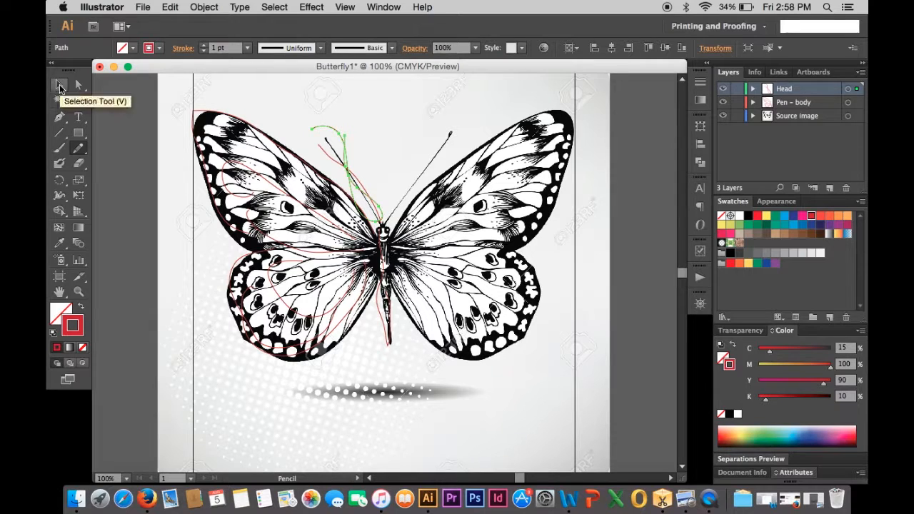
- Hide the Source image layer and select all the red wing and body strokes on the Pen – body layer
{"action": "left_click", "coordinate": [723, 116]}
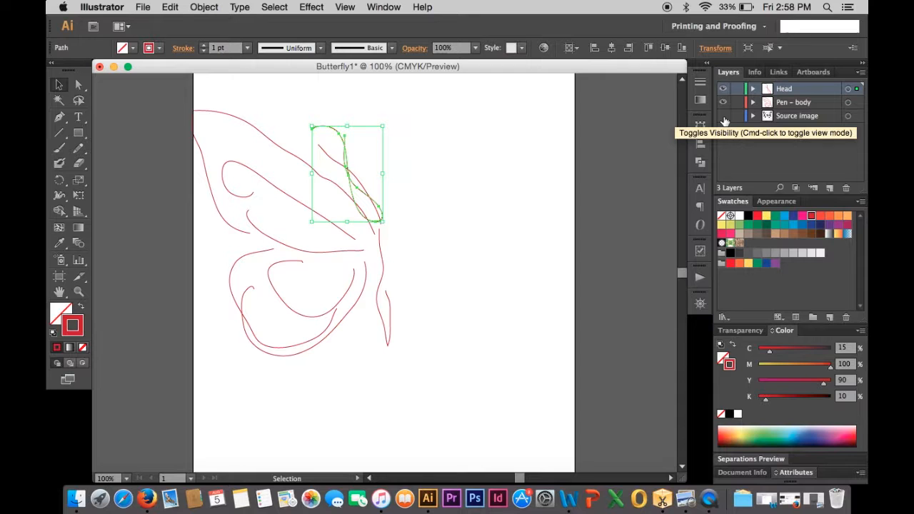
{"action": "left_click", "coordinate": [453, 397]}
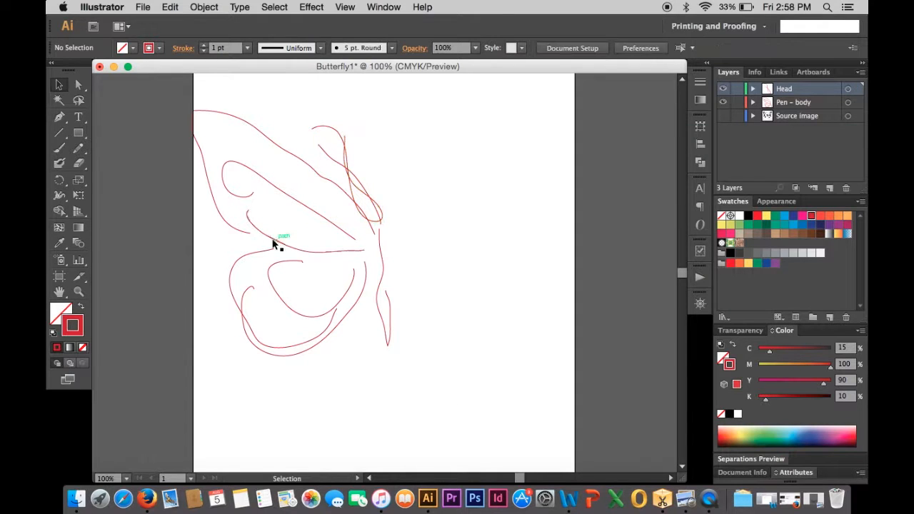
{"action": "left_click", "coordinate": [269, 141]}
{"action": "left_click", "coordinate": [256, 192], "text": "shift"}
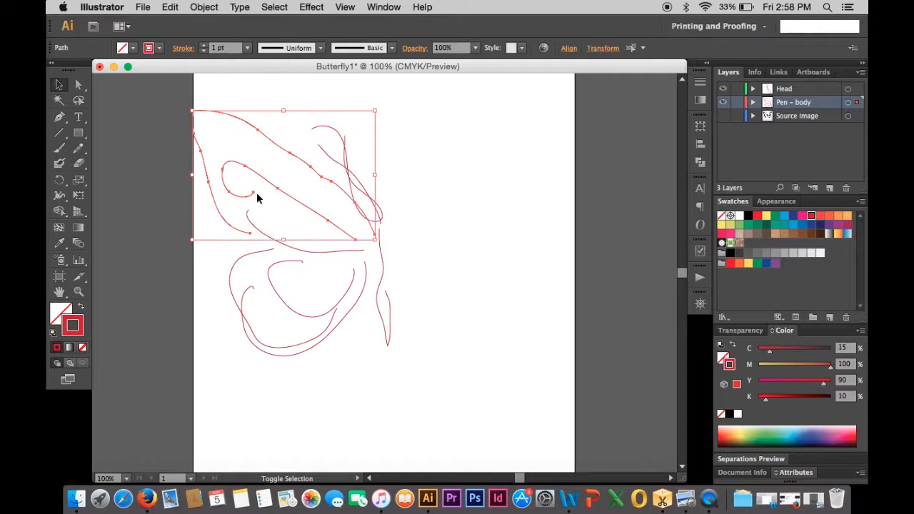
{"action": "left_click", "coordinate": [265, 238], "text": "shift"}
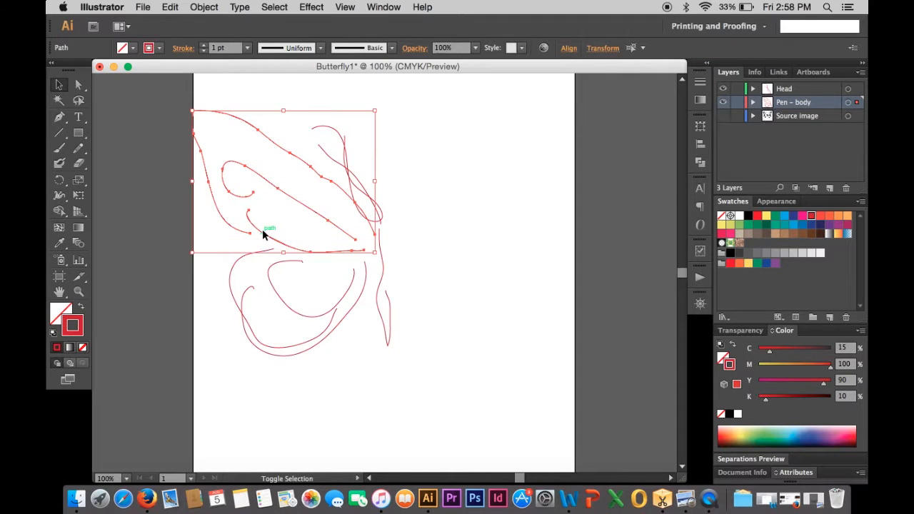
{"action": "left_click", "coordinate": [232, 267], "text": "shift"}
{"action": "left_click", "coordinate": [244, 293], "text": "shift"}
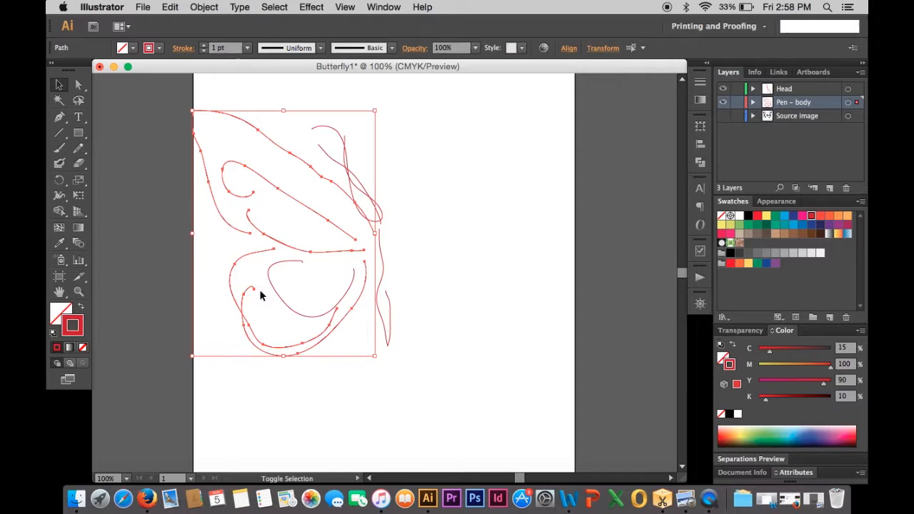
{"action": "left_click", "coordinate": [290, 311], "text": "shift"}
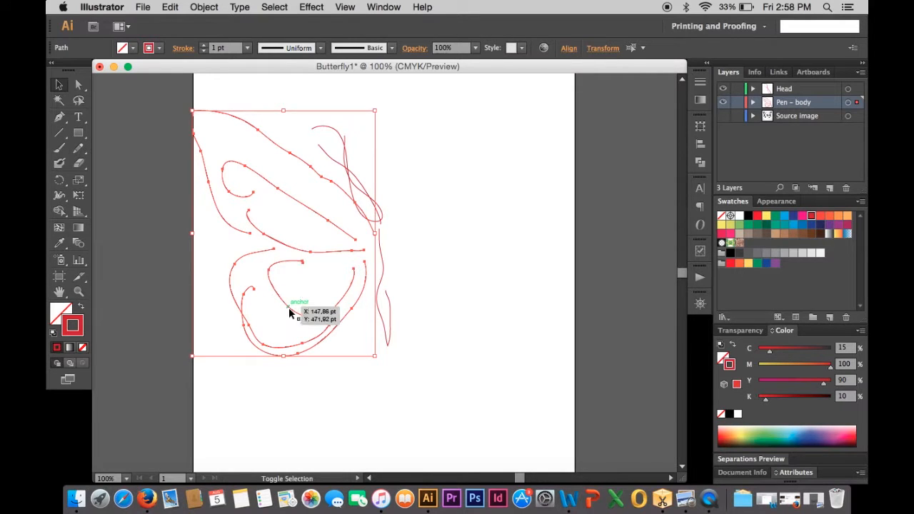
{"action": "left_click", "coordinate": [381, 279], "text": "shift"}
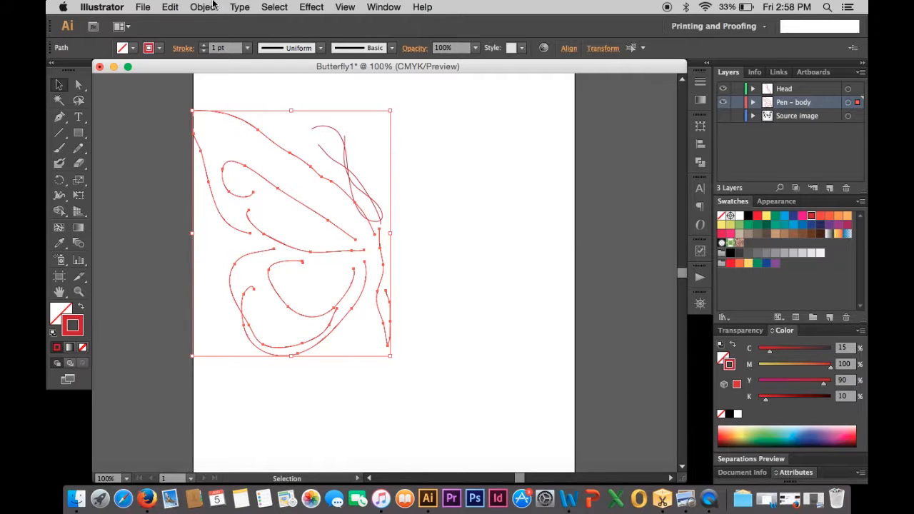
- Set the blend options to Specified Steps with 23 steps
{"action": "left_click", "coordinate": [204, 7]}
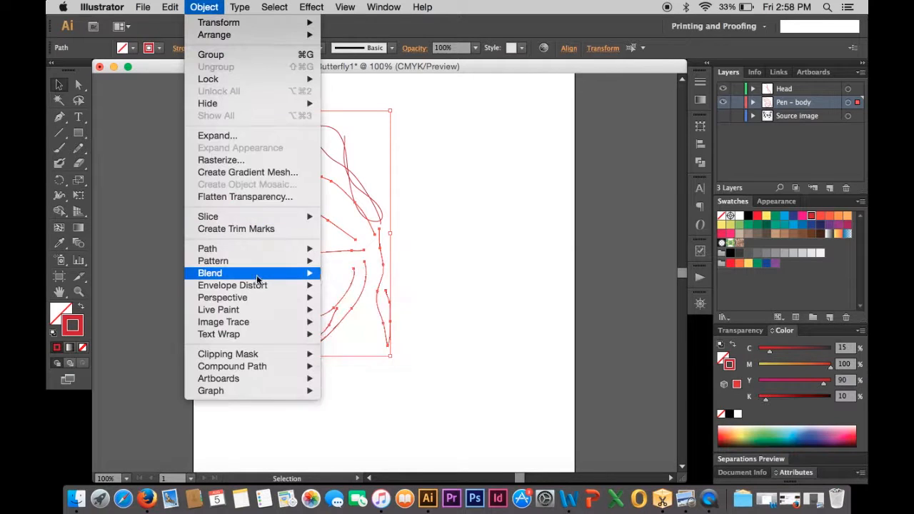
{"action": "key", "text": "Escape"}
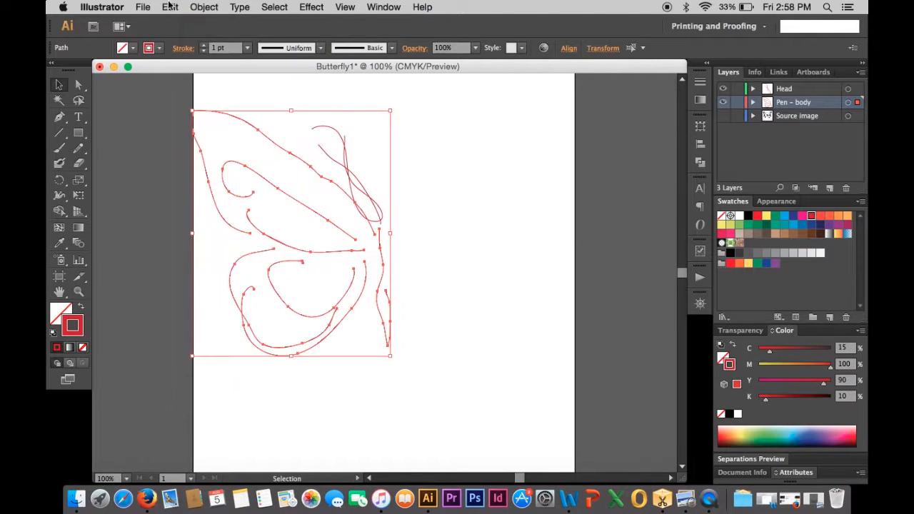
{"action": "left_click", "coordinate": [202, 7]}
{"action": "mouse_move", "coordinate": [218, 275]}
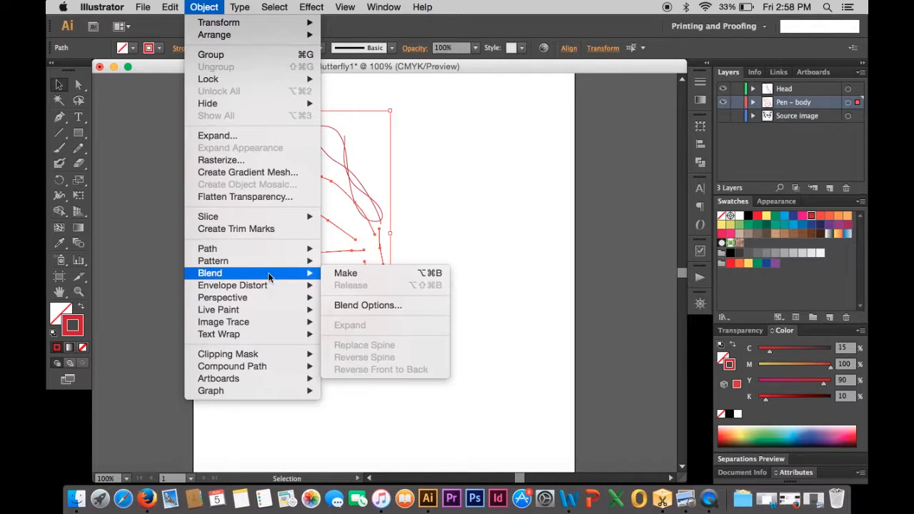
{"action": "left_click", "coordinate": [364, 306]}
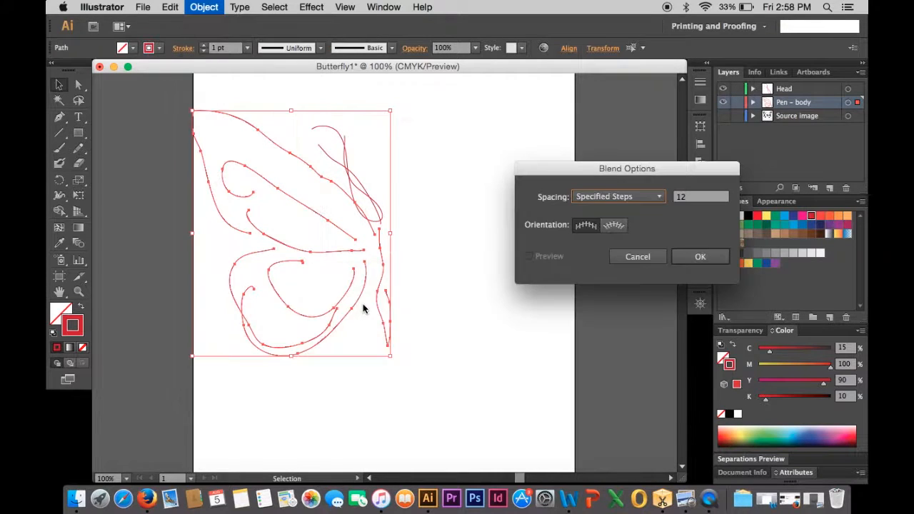
{"action": "left_click", "coordinate": [660, 197]}
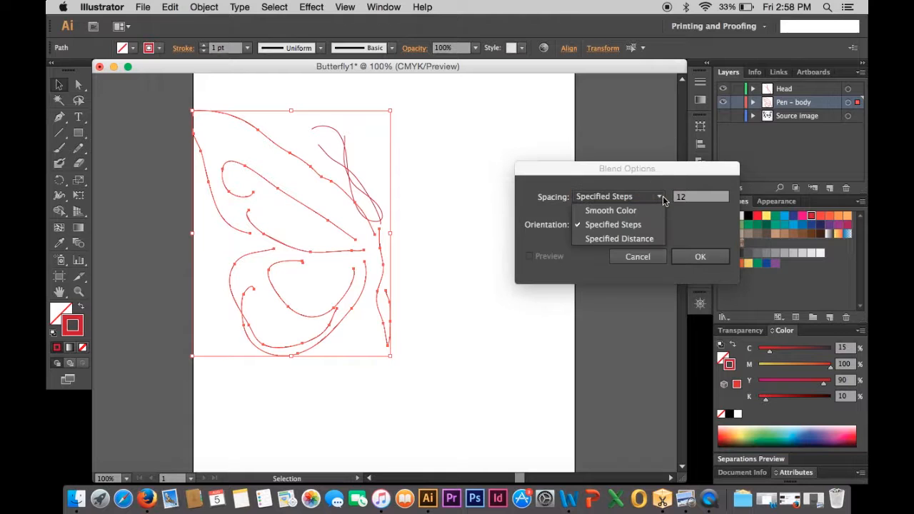
{"action": "left_click", "coordinate": [637, 226]}
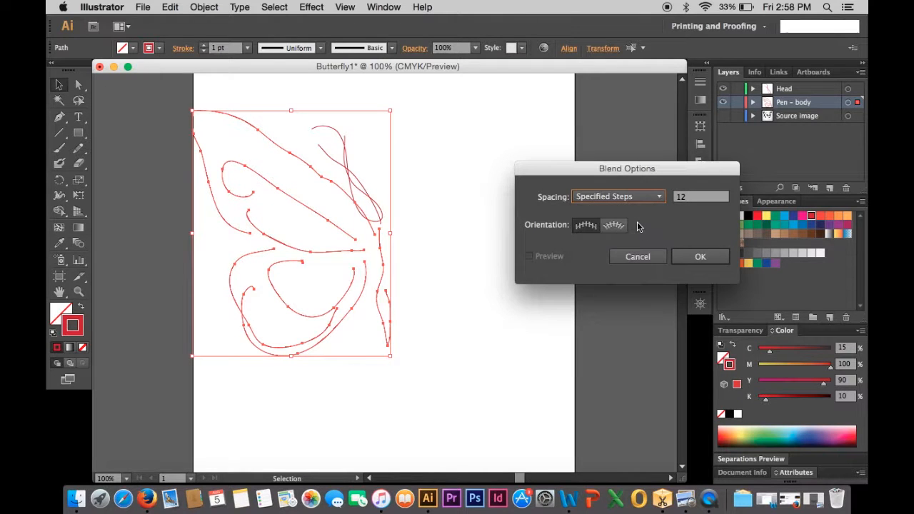
{"action": "left_click", "coordinate": [687, 197]}
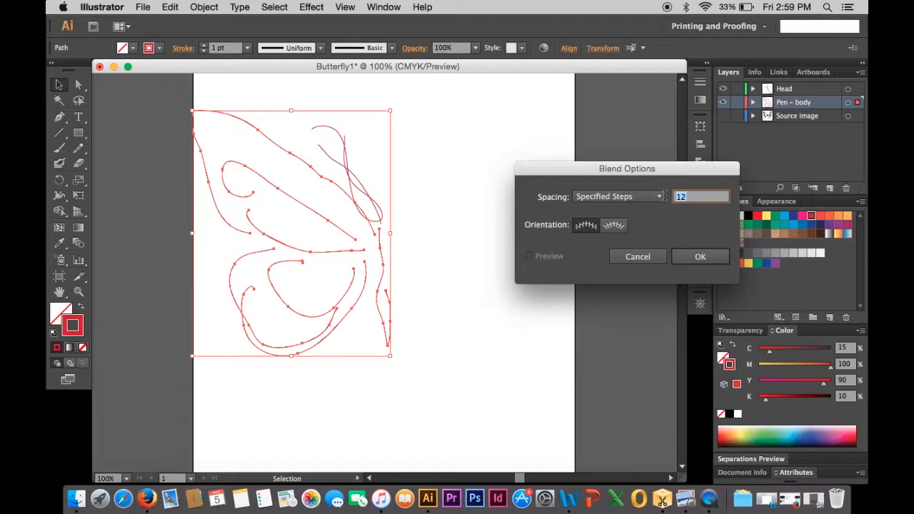
{"action": "key", "text": "BackSpace"}
{"action": "type", "text": "23"}
{"action": "left_click", "coordinate": [699, 257]}
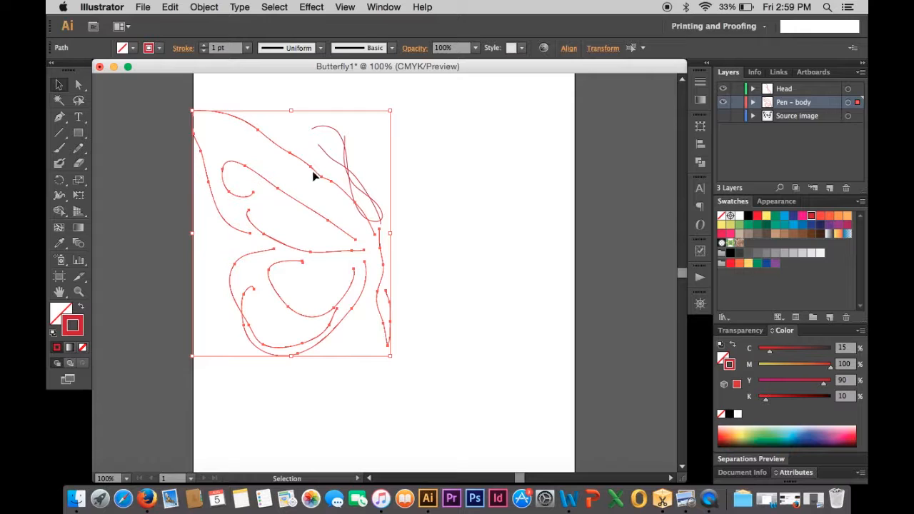
- Make a blend from the selected red strokes
{"action": "left_click", "coordinate": [204, 7]}
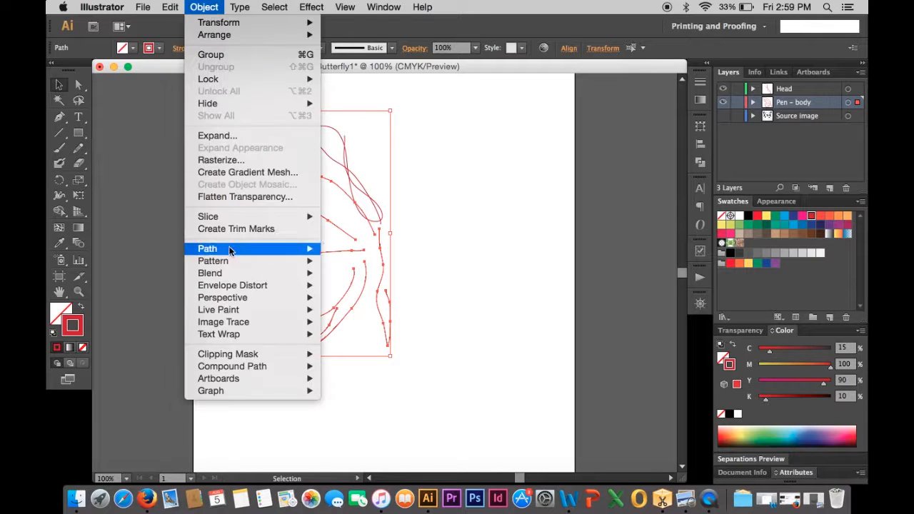
{"action": "mouse_move", "coordinate": [230, 264]}
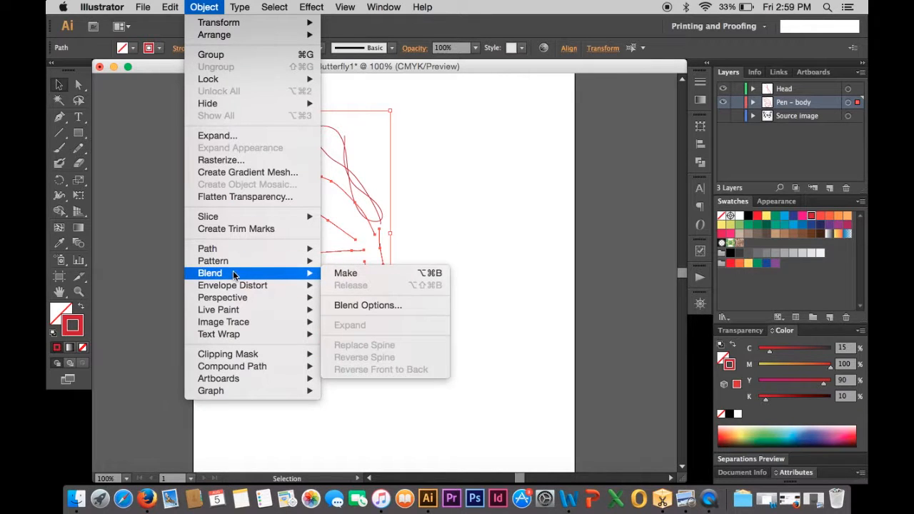
{"action": "left_click", "coordinate": [361, 272]}
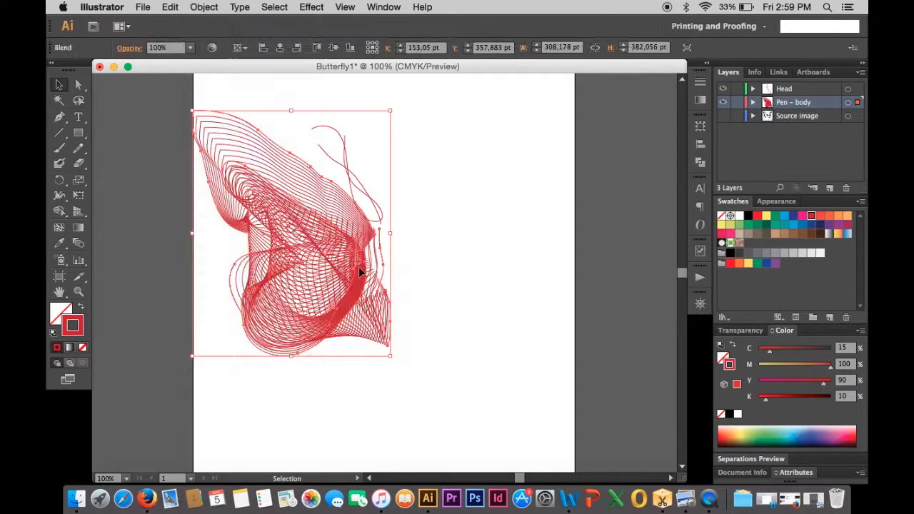
{"action": "left_click", "coordinate": [458, 310]}
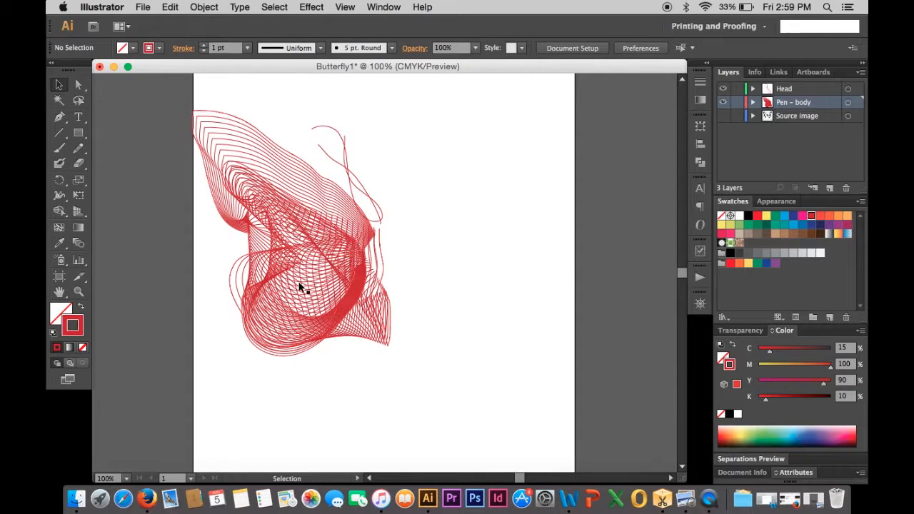
- Shift the wing blend slightly down and move the left antenna slightly to the right
{"action": "left_click_drag", "start_coordinate": [300, 285], "coordinate": [308, 300]}
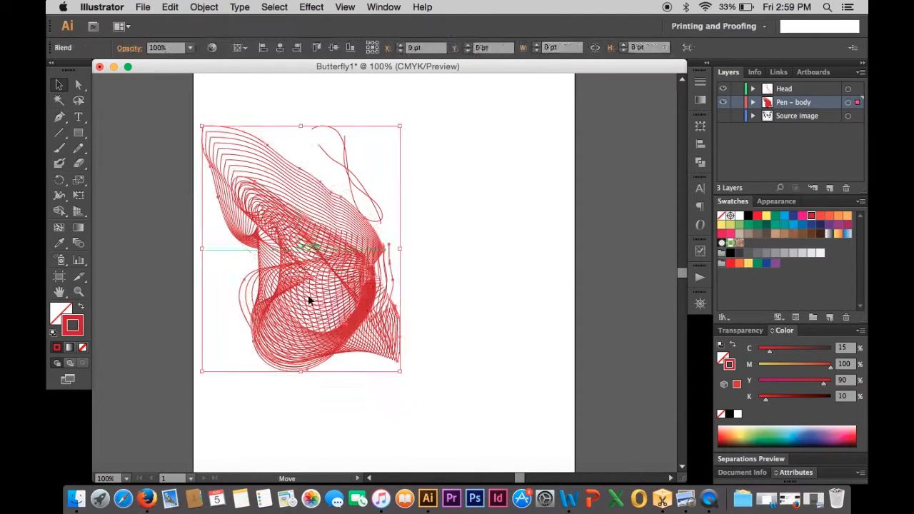
{"action": "left_click", "coordinate": [447, 220]}
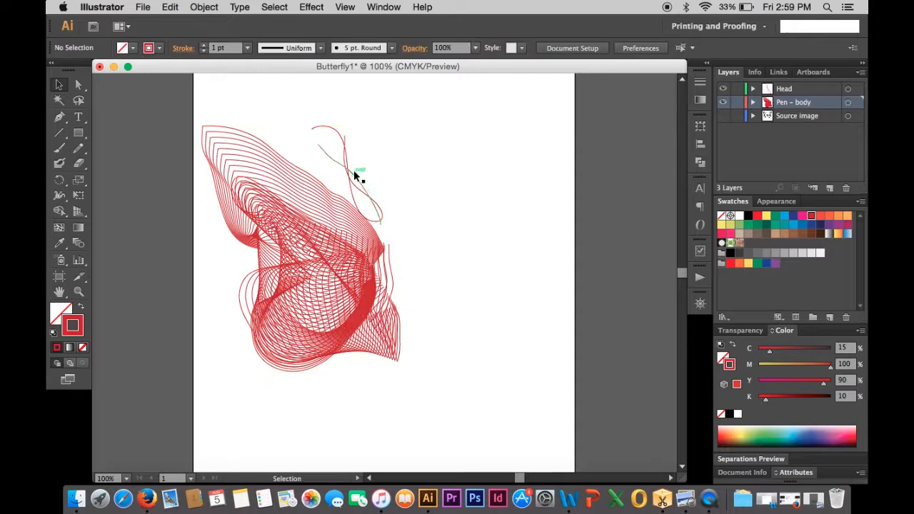
{"action": "left_click_drag", "start_coordinate": [306, 122], "coordinate": [358, 150]}
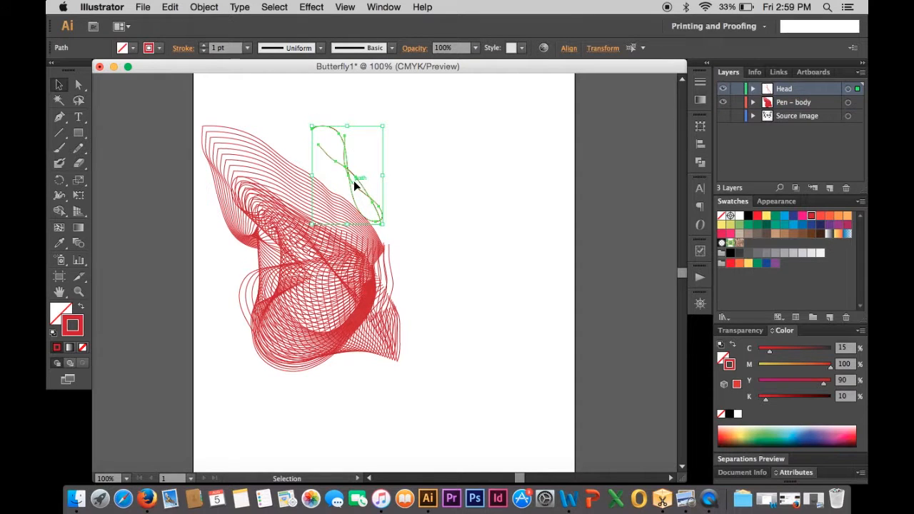
{"action": "left_click_drag", "start_coordinate": [354, 186], "coordinate": [373, 188]}
{"action": "left_click", "coordinate": [459, 306]}
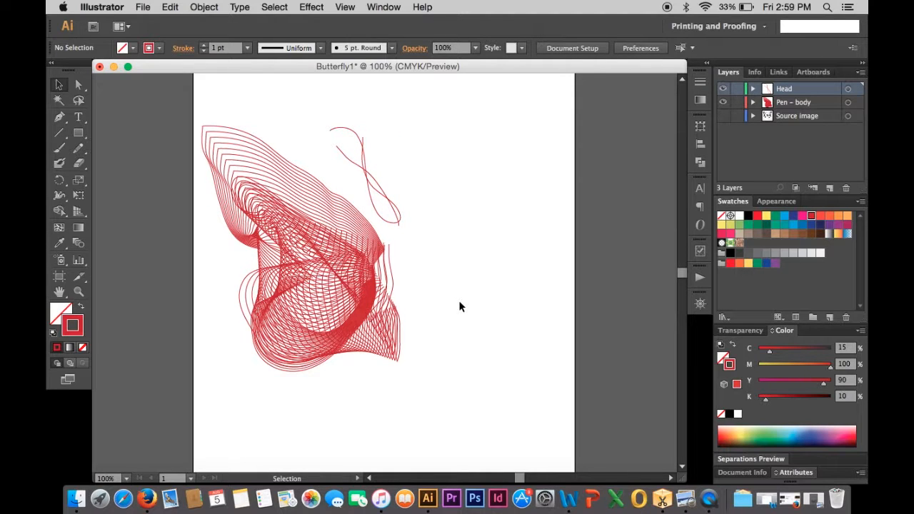
- Reshape the blend near the body by moving anchor points of its right-side strokes with the Direct Selection tool
{"action": "left_click", "coordinate": [79, 85]}
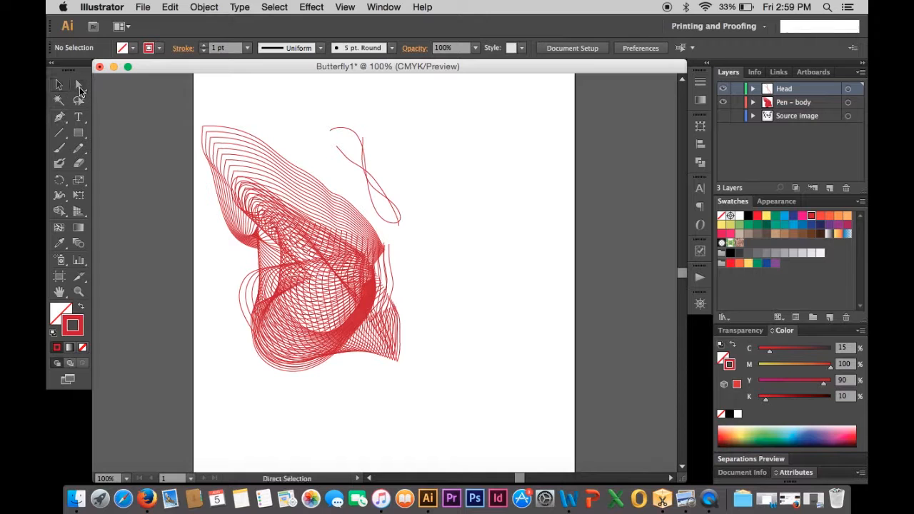
{"action": "left_click", "coordinate": [80, 89], "text": "alt"}
{"action": "scroll", "coordinate": [391, 259], "scroll_direction": "up", "scroll_amount": 2, "text": "alt"}
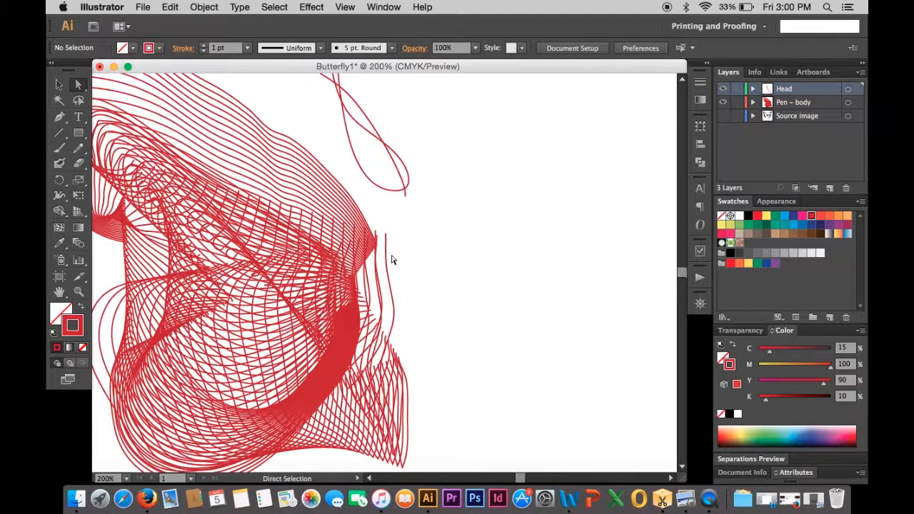
{"action": "left_click", "coordinate": [386, 238]}
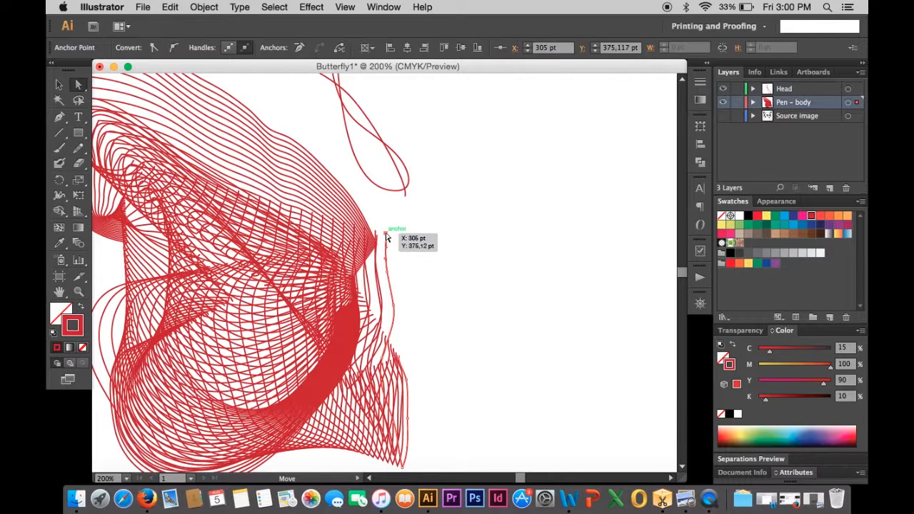
{"action": "left_click_drag", "start_coordinate": [386, 237], "coordinate": [302, 200]}
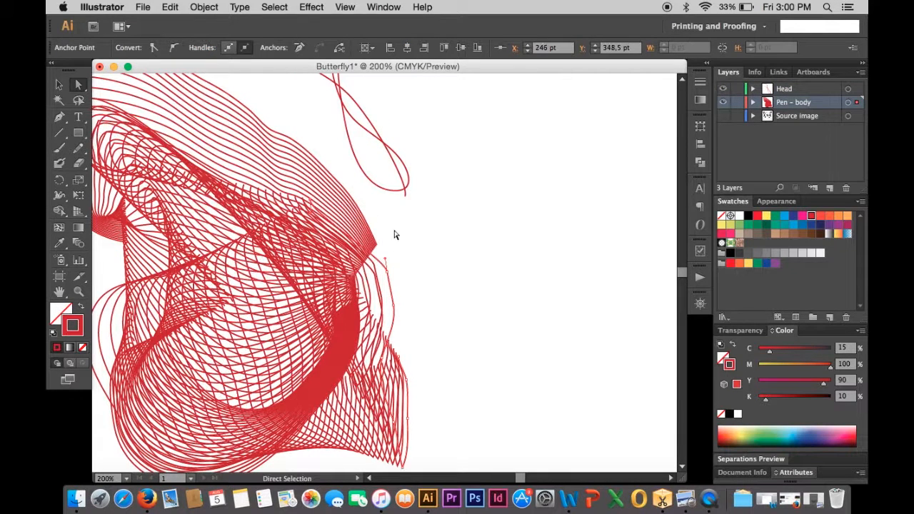
{"action": "mouse_move", "coordinate": [385, 259]}
{"action": "left_mouse_down"}
{"action": "mouse_move", "coordinate": [408, 267]}
{"action": "mouse_move", "coordinate": [373, 247]}
{"action": "left_mouse_up"}
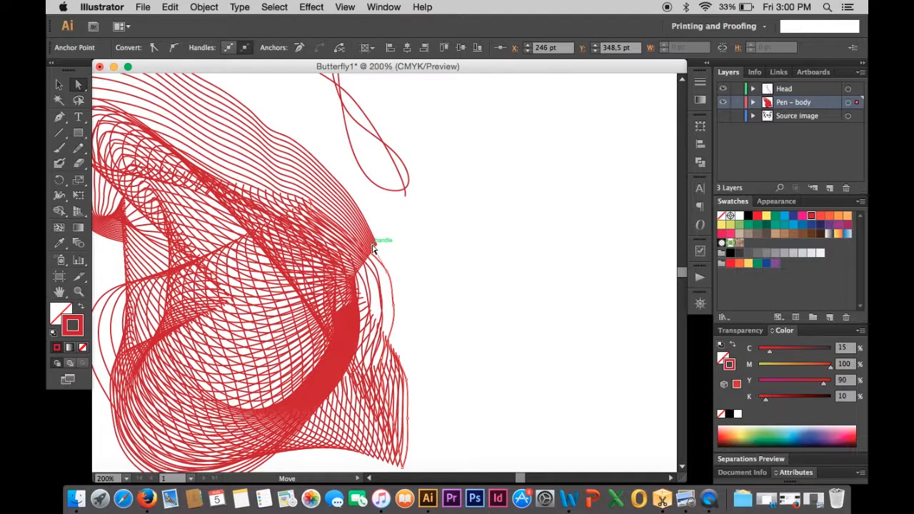
{"action": "left_click_drag", "start_coordinate": [312, 204], "coordinate": [283, 217]}
{"action": "key", "text": "super+1"}
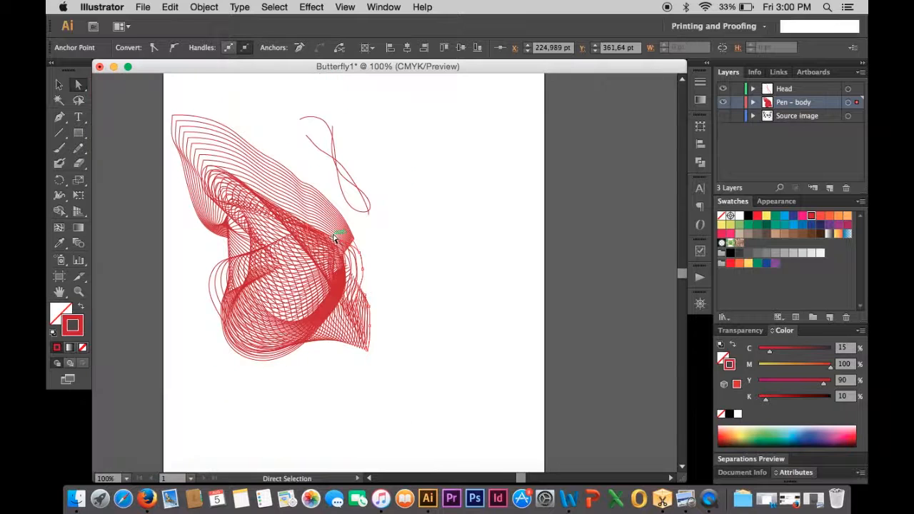
- Select the two antenna strokes on the Head layer, blend them, and select the new antenna blend
{"action": "left_click", "coordinate": [59, 84]}
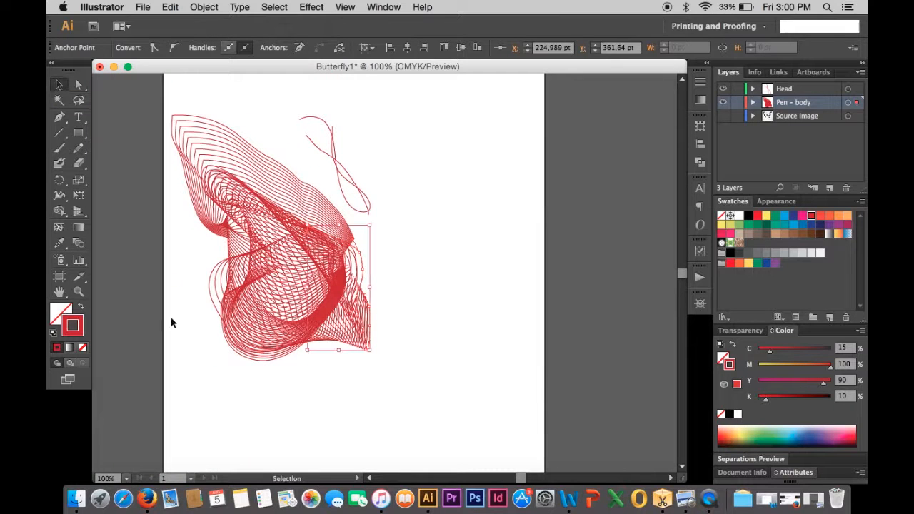
{"action": "left_click", "coordinate": [219, 377]}
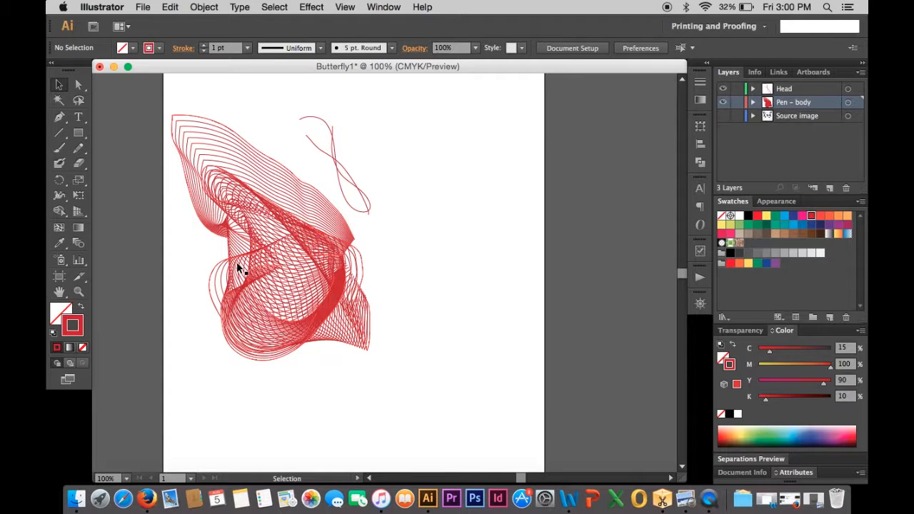
{"action": "mouse_move", "coordinate": [293, 106]}
{"action": "left_mouse_down"}
{"action": "mouse_move", "coordinate": [310, 136]}
{"action": "mouse_move", "coordinate": [361, 170]}
{"action": "left_mouse_up"}
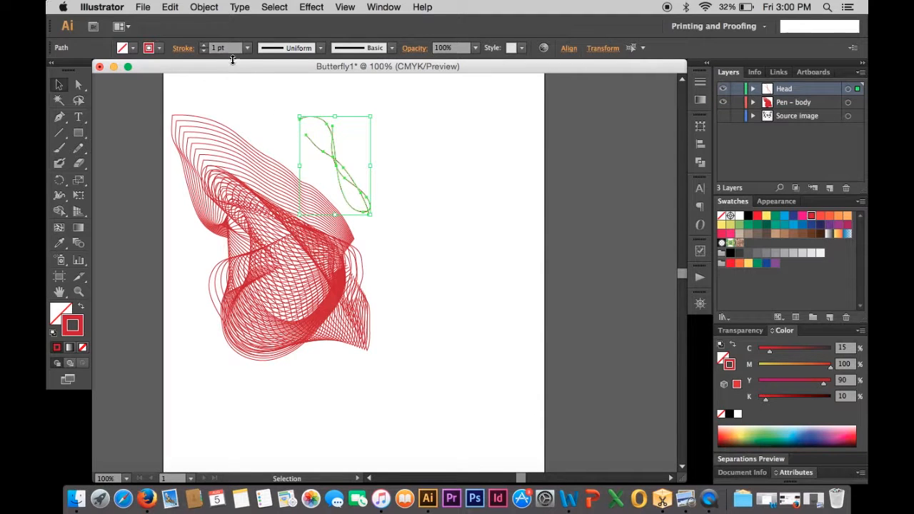
{"action": "left_click", "coordinate": [207, 7]}
{"action": "mouse_move", "coordinate": [235, 275]}
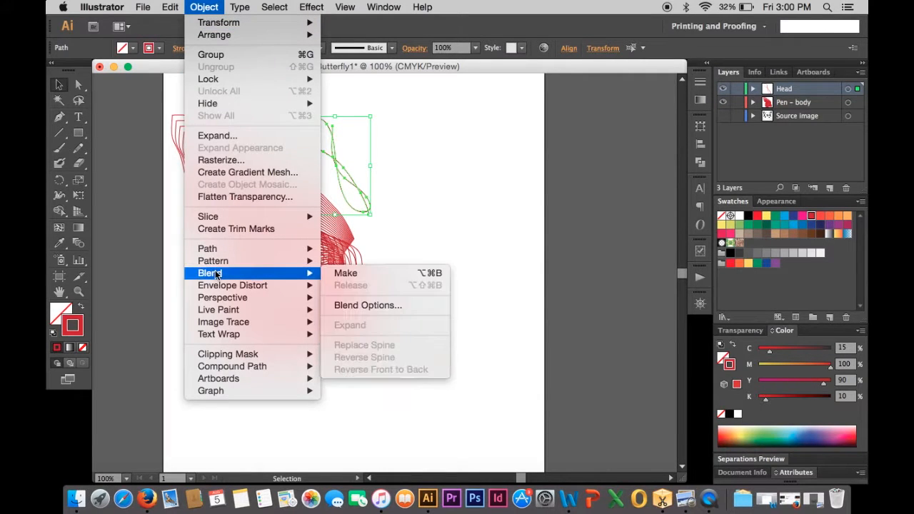
{"action": "left_click", "coordinate": [356, 278]}
{"action": "left_click", "coordinate": [448, 240]}
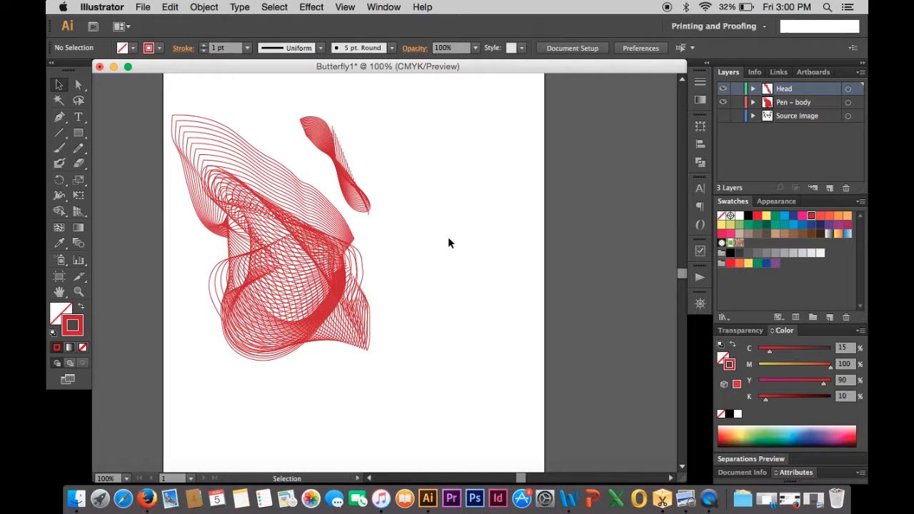
{"action": "left_click", "coordinate": [355, 185]}
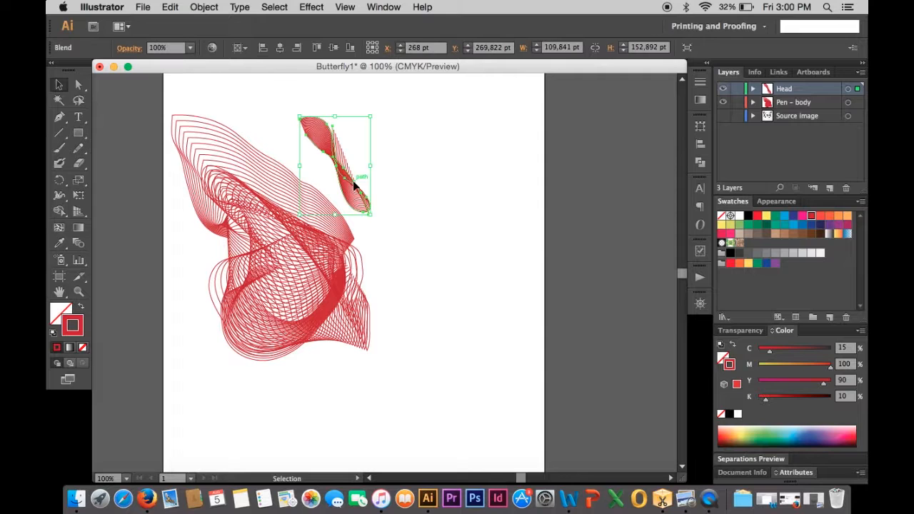
- Undo the antenna blend and set the blend options to 15 specified steps
{"action": "key", "text": "super+z"}
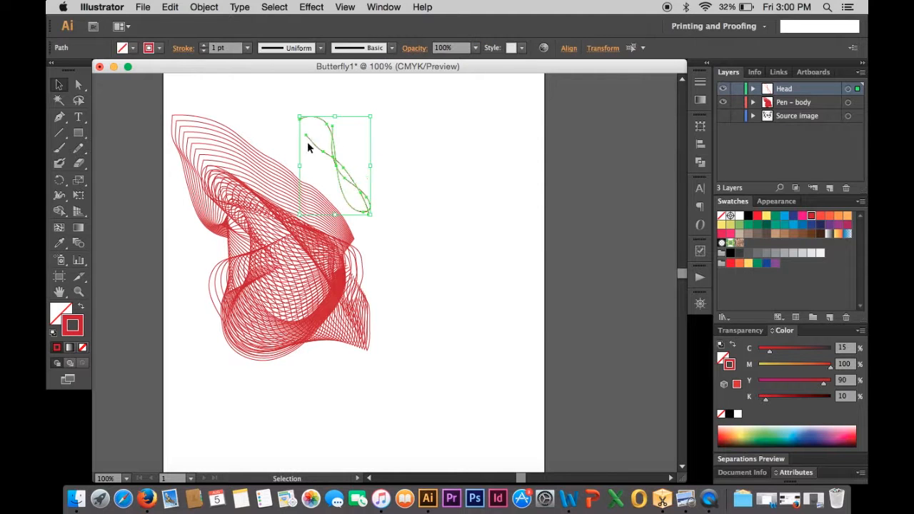
{"action": "left_click", "coordinate": [207, 7]}
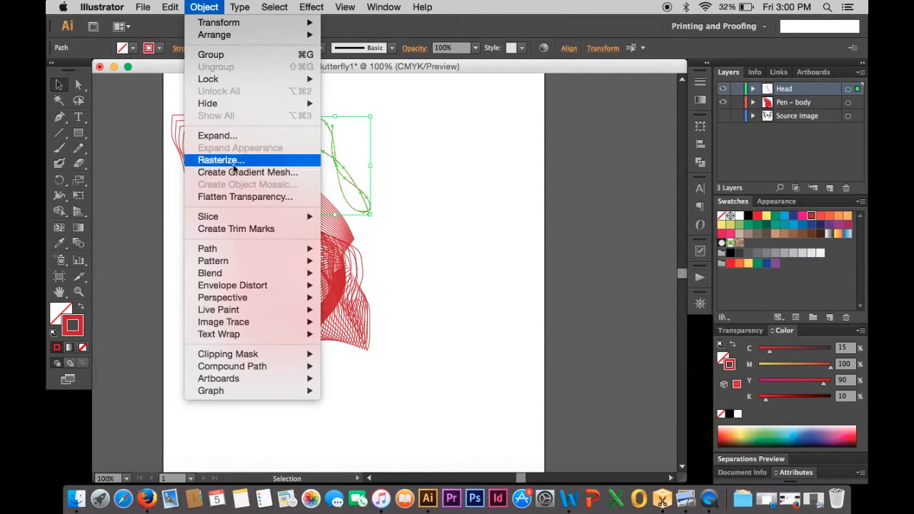
{"action": "mouse_move", "coordinate": [244, 273]}
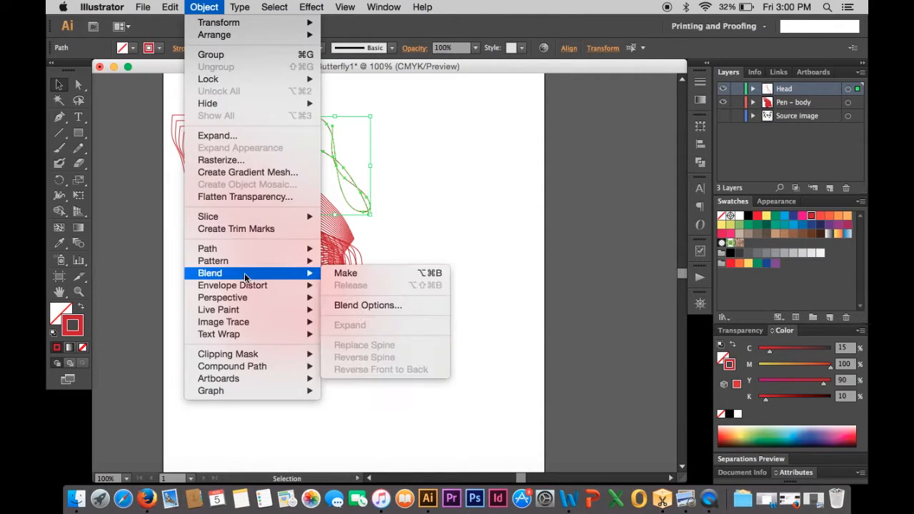
{"action": "left_click", "coordinate": [372, 306]}
{"action": "double_click", "coordinate": [687, 196]}
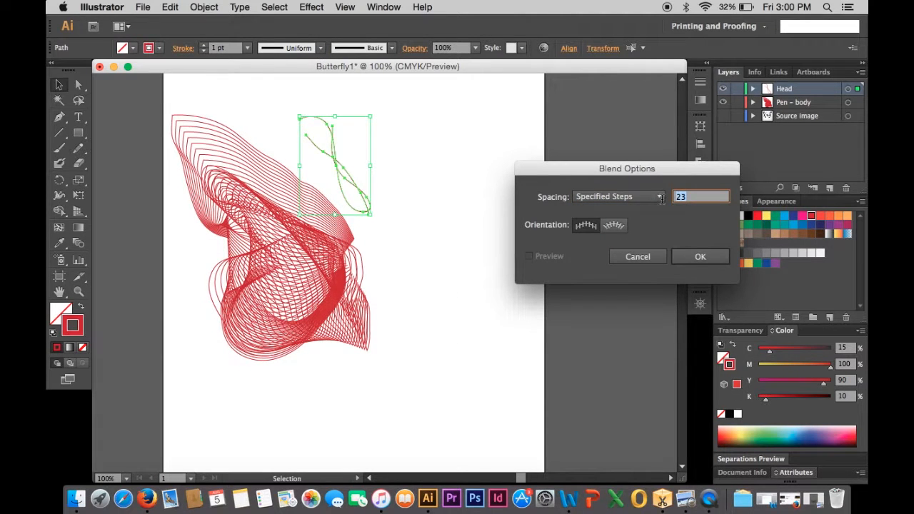
{"action": "type", "text": "15"}
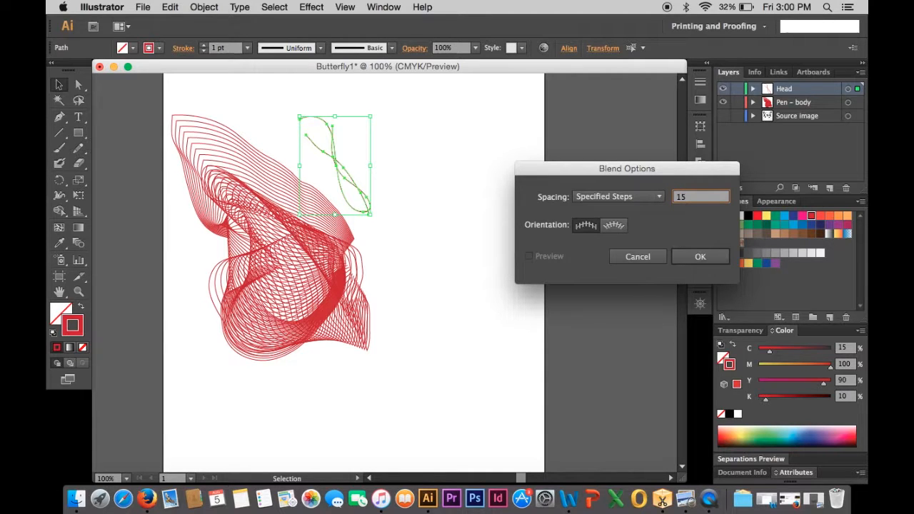
{"action": "left_click", "coordinate": [701, 257]}
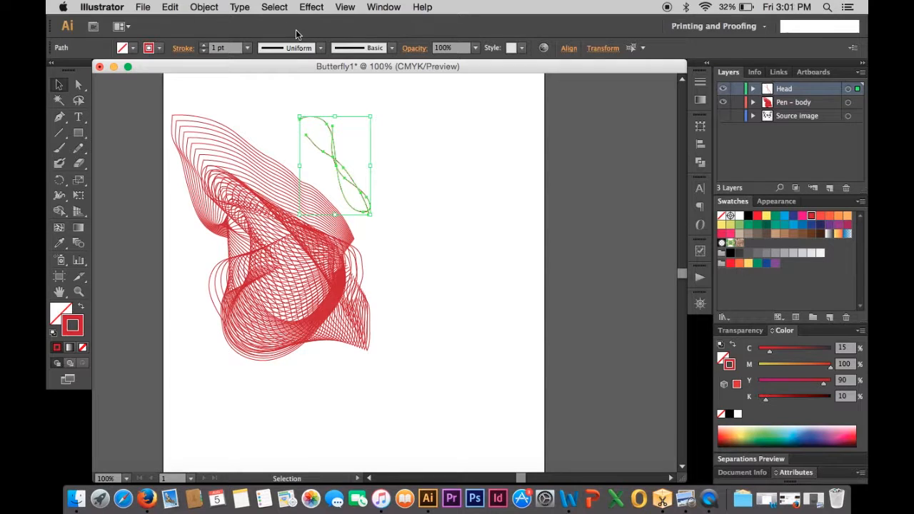
- Make a blend from the two selected antenna strokes
{"action": "left_click", "coordinate": [203, 7]}
{"action": "mouse_move", "coordinate": [227, 273]}
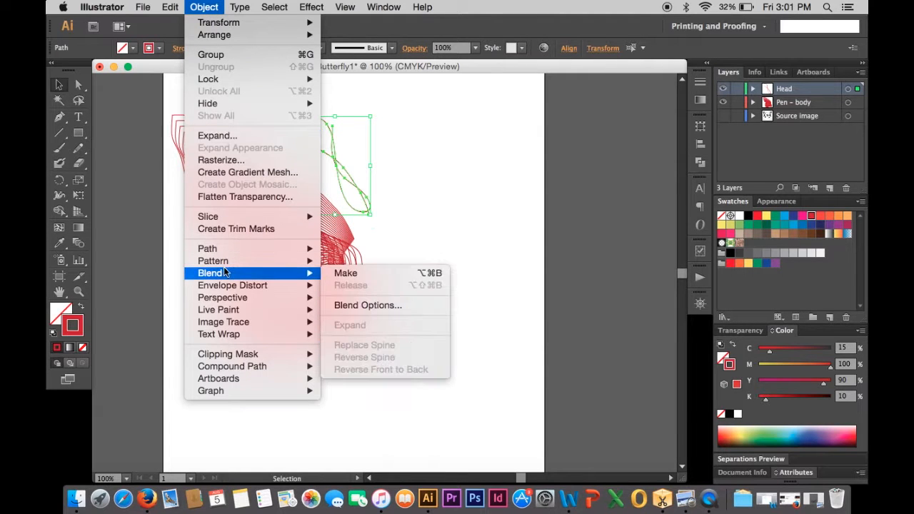
{"action": "left_click", "coordinate": [335, 273]}
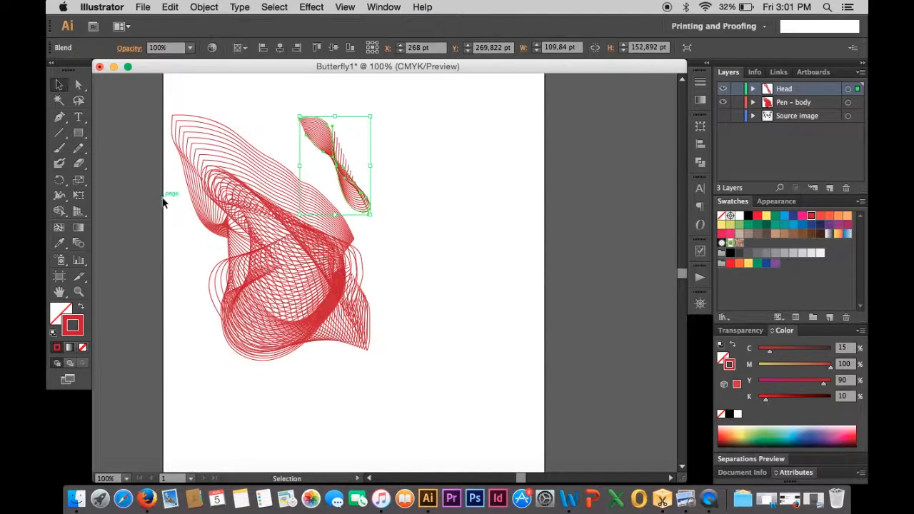
- Move the antenna blend slightly down
{"action": "left_click", "coordinate": [437, 227]}
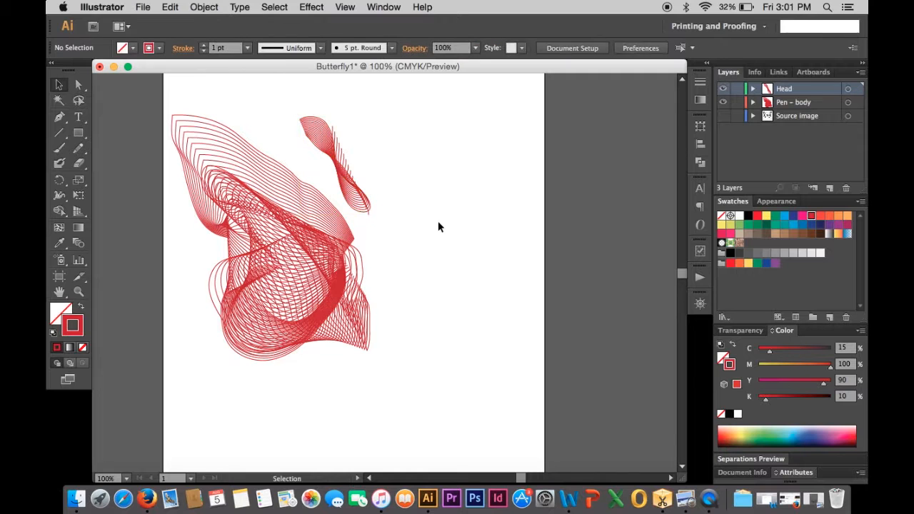
{"action": "left_click_drag", "start_coordinate": [337, 171], "coordinate": [335, 180]}
{"action": "left_click", "coordinate": [454, 341]}
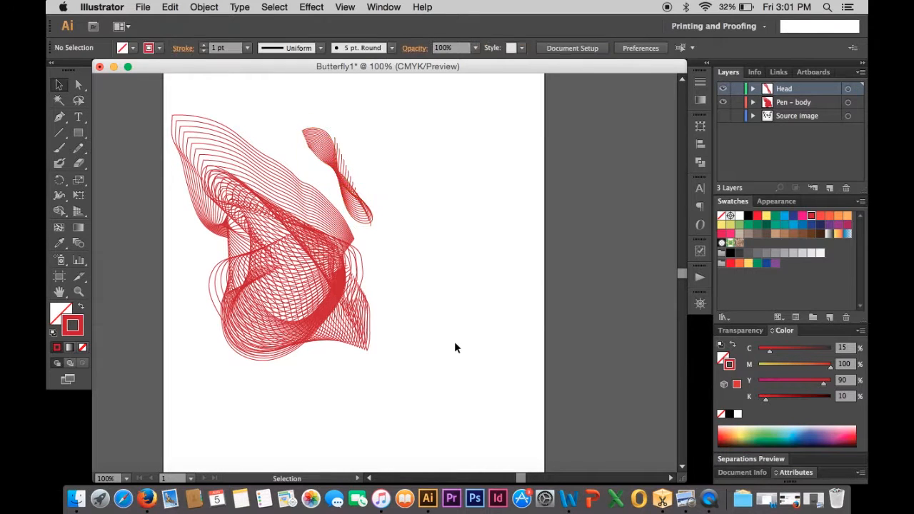
- Reshape the top of the antenna blend by moving its end anchor points and handles with the Direct Selection tool
{"action": "left_click", "coordinate": [79, 84]}
{"action": "scroll", "coordinate": [308, 137], "scroll_direction": "up", "scroll_amount": 4}
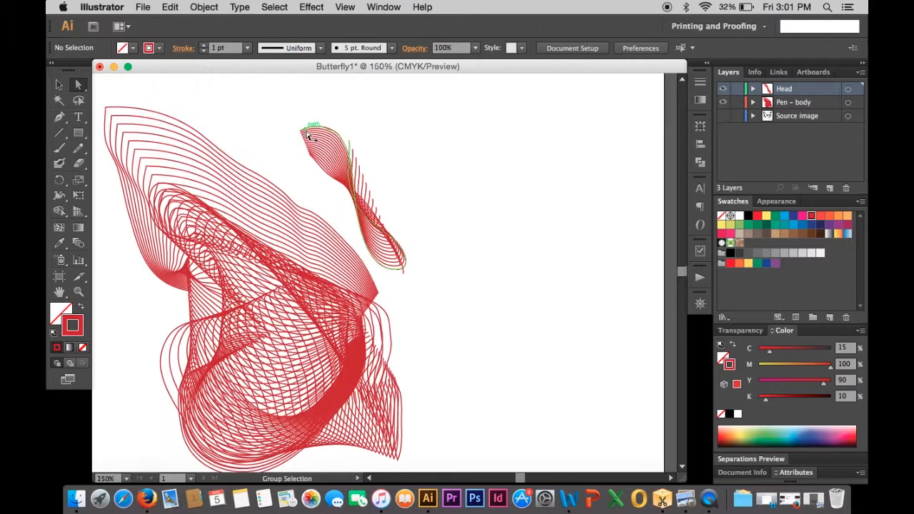
{"action": "left_click_drag", "start_coordinate": [288, 135], "coordinate": [262, 169]}
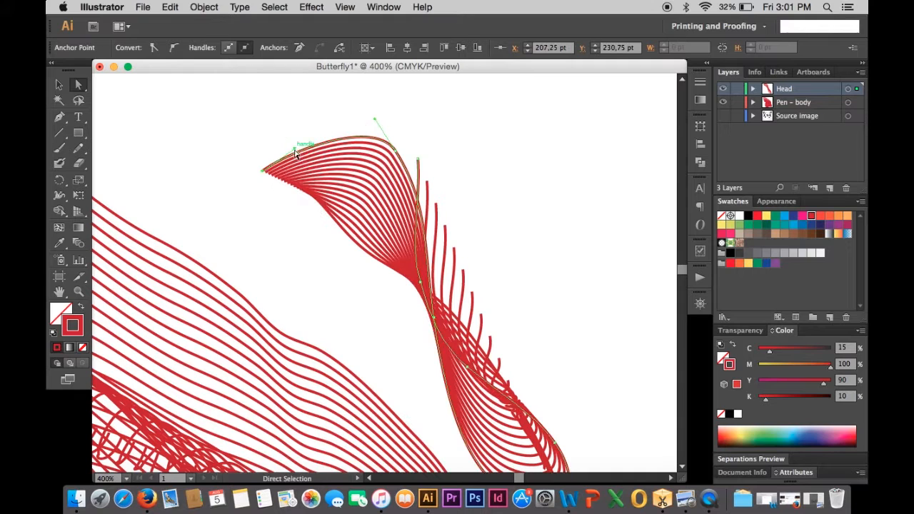
{"action": "left_click_drag", "start_coordinate": [292, 141], "coordinate": [252, 117]}
{"action": "left_click", "coordinate": [293, 154]}
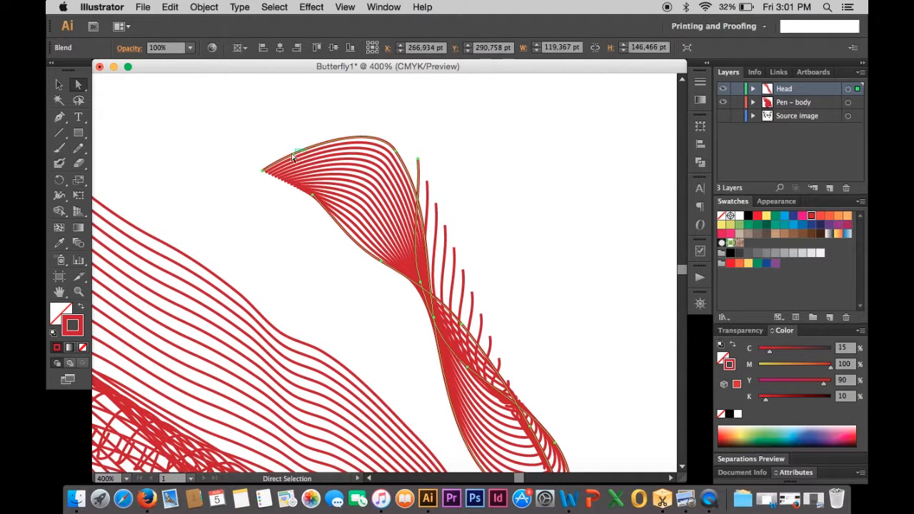
{"action": "left_click", "coordinate": [263, 171]}
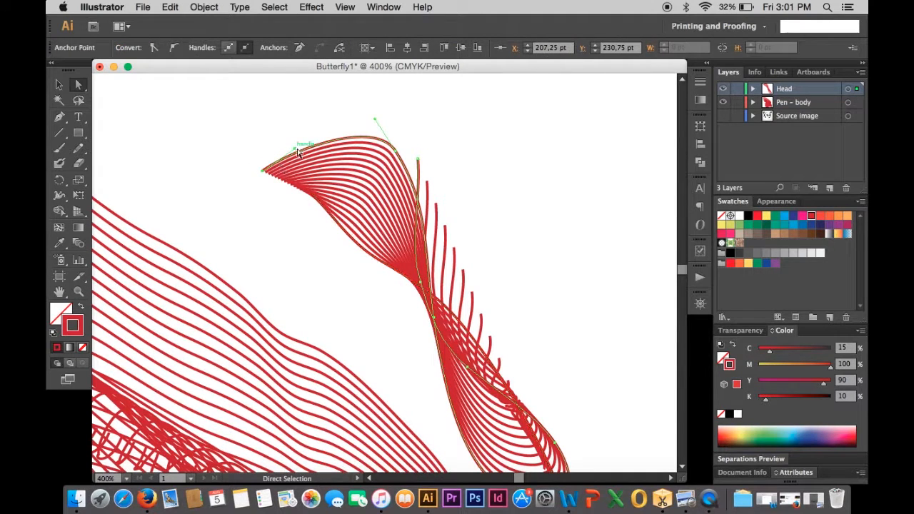
{"action": "left_click_drag", "start_coordinate": [295, 151], "coordinate": [276, 127]}
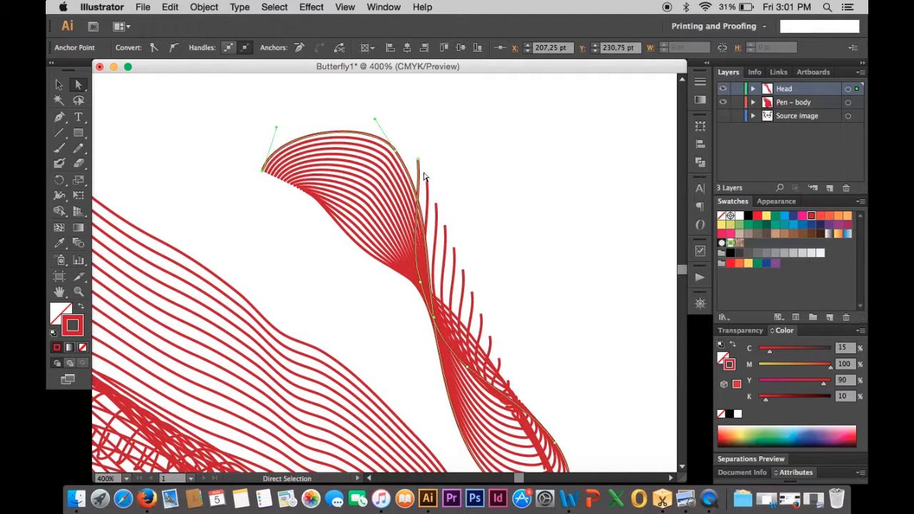
{"action": "left_click_drag", "start_coordinate": [418, 160], "coordinate": [333, 170]}
- Move further antenna anchor points, raising the upper tip and extending the lower end down and right
{"action": "scroll", "coordinate": [335, 179], "scroll_direction": "down", "scroll_amount": 3}
{"action": "scroll", "coordinate": [335, 179], "scroll_direction": "right", "scroll_amount": 2}
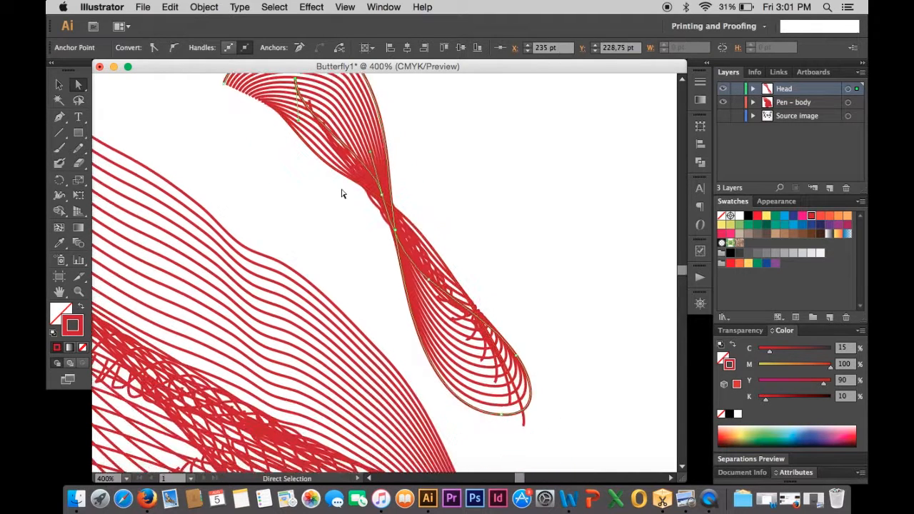
{"action": "scroll", "coordinate": [232, 84], "scroll_direction": "up", "scroll_amount": 3}
{"action": "scroll", "coordinate": [232, 84], "scroll_direction": "left", "scroll_amount": 2}
{"action": "left_click", "coordinate": [264, 188]}
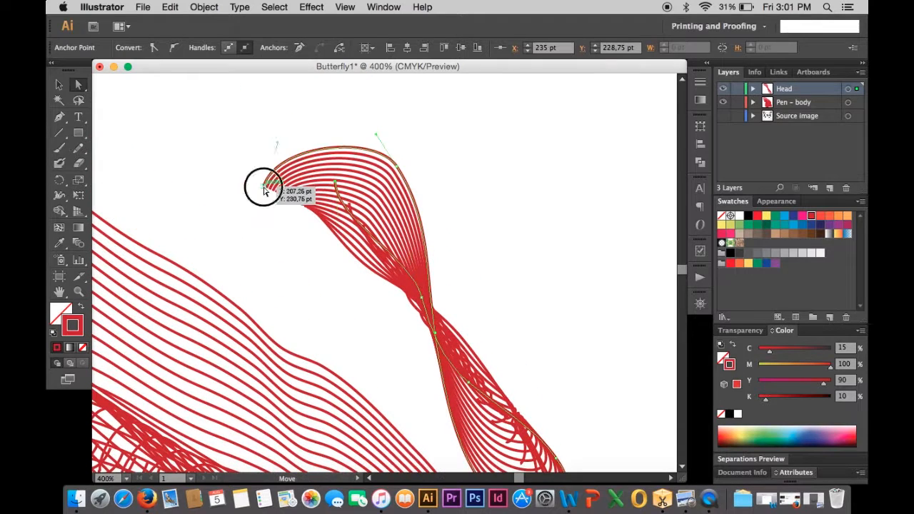
{"action": "left_click_drag", "start_coordinate": [265, 188], "coordinate": [251, 120]}
{"action": "scroll", "coordinate": [407, 261], "scroll_direction": "down", "scroll_amount": 3}
{"action": "scroll", "coordinate": [408, 262], "scroll_direction": "right", "scroll_amount": 1}
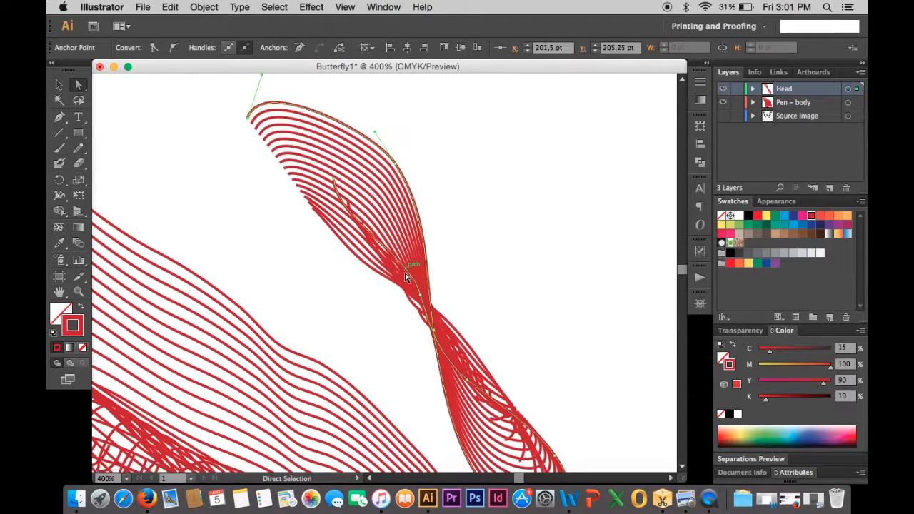
{"action": "left_click_drag", "start_coordinate": [515, 408], "coordinate": [559, 455]}
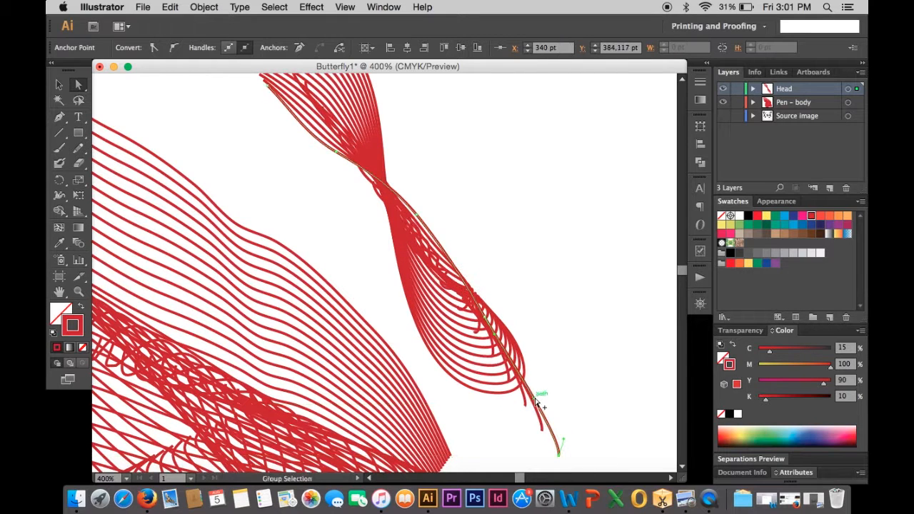
- Rotate the antenna blend slightly clockwise and move it up a little
{"action": "scroll", "coordinate": [535, 399], "scroll_direction": "down", "scroll_amount": 3}
{"action": "scroll", "coordinate": [528, 401], "scroll_direction": "down", "scroll_amount": 3}
{"action": "scroll", "coordinate": [528, 402], "scroll_direction": "right", "scroll_amount": 1}
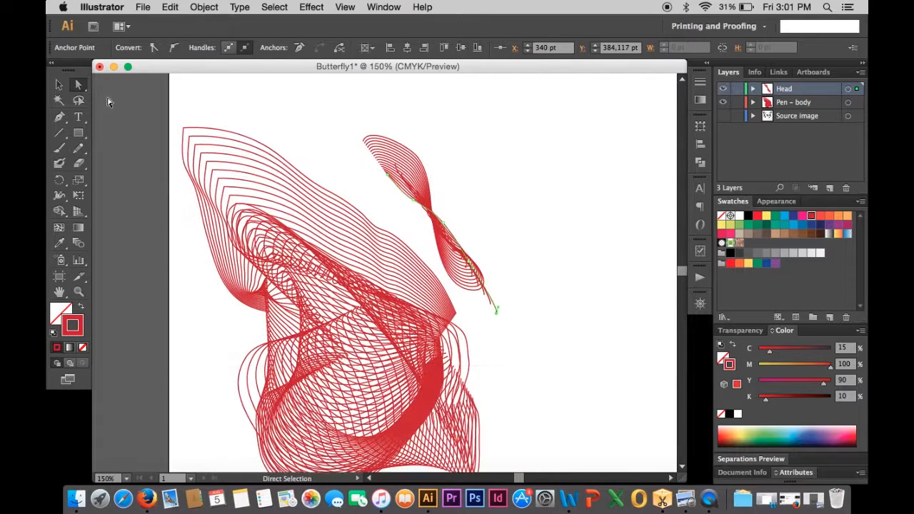
{"action": "left_click", "coordinate": [60, 86]}
{"action": "scroll", "coordinate": [269, 197], "scroll_direction": "down", "scroll_amount": 2}
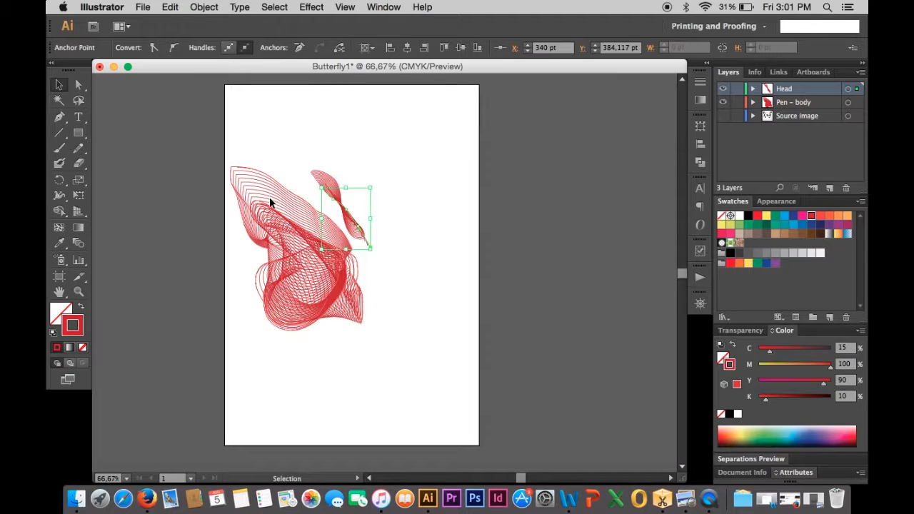
{"action": "left_click", "coordinate": [204, 272]}
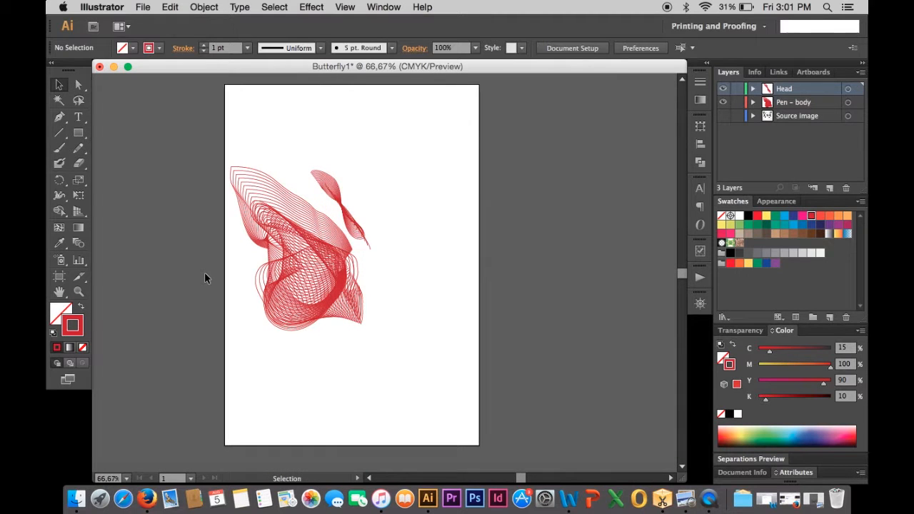
{"action": "left_click", "coordinate": [325, 189]}
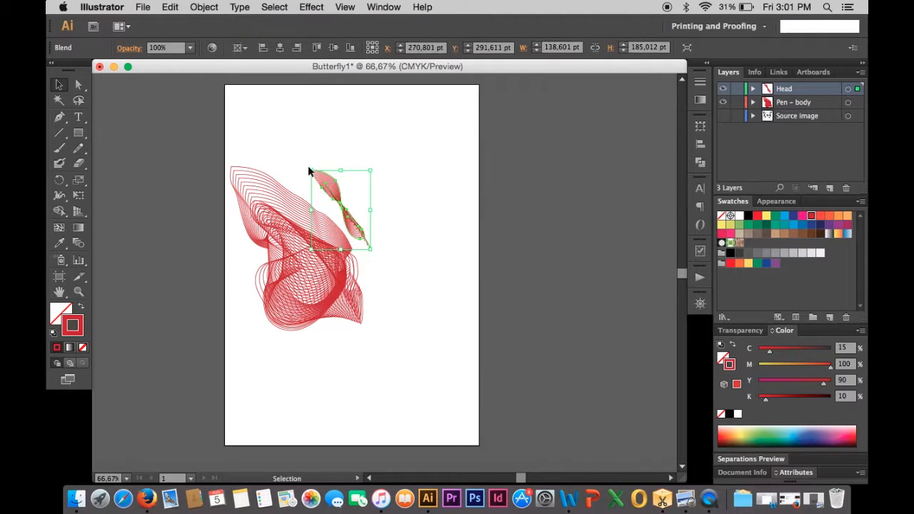
{"action": "mouse_move", "coordinate": [307, 167]}
{"action": "left_mouse_down"}
{"action": "mouse_move", "coordinate": [317, 152]}
{"action": "mouse_move", "coordinate": [316, 162]}
{"action": "left_mouse_up"}
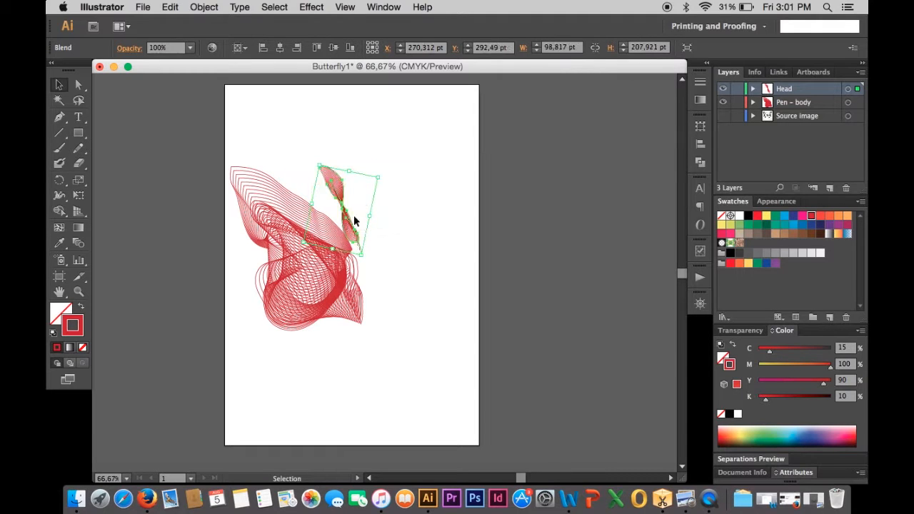
{"action": "left_click_drag", "start_coordinate": [347, 221], "coordinate": [343, 204]}
{"action": "left_click", "coordinate": [402, 257]}
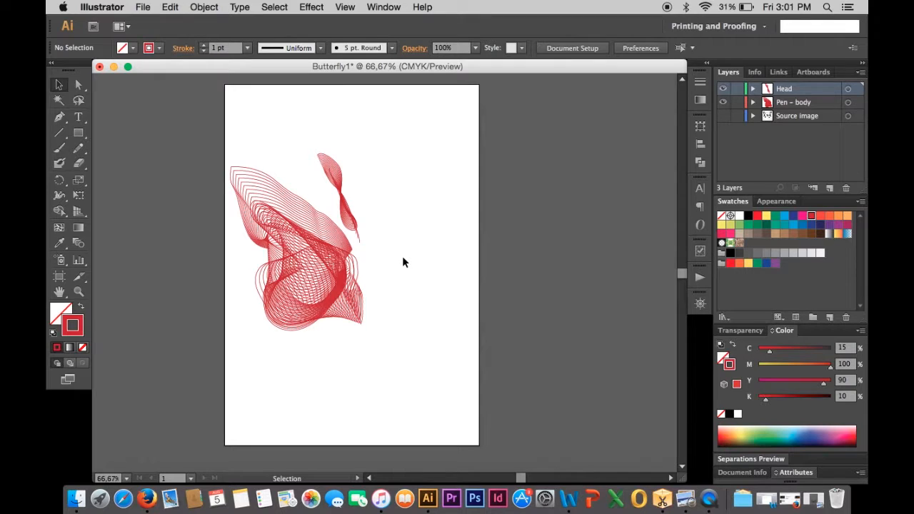
- Create a new layer and name it Opposite
{"action": "left_click", "coordinate": [828, 189]}
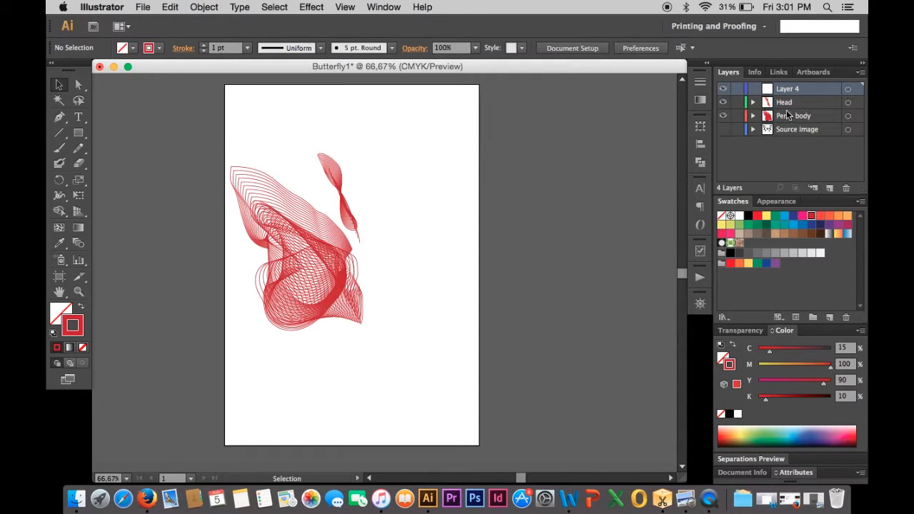
{"action": "double_click", "coordinate": [789, 89]}
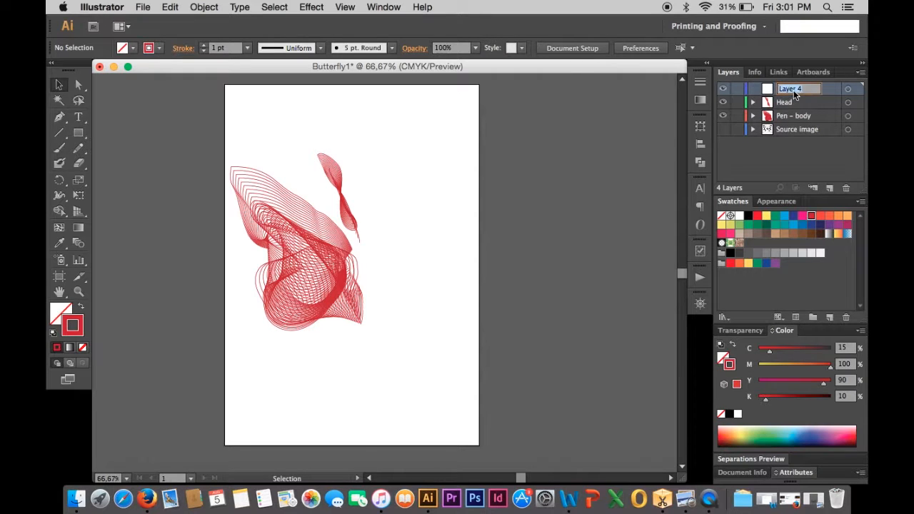
{"action": "type", "text": "Opposite"}
{"action": "key", "text": "Return"}
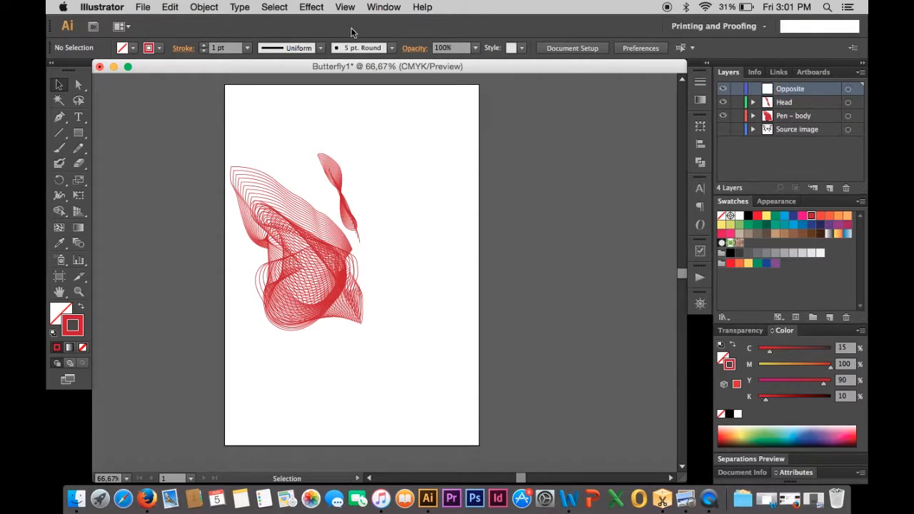
- Select the wing and antenna blends and drag a duplicate of them to the right
{"action": "left_click_drag", "start_coordinate": [225, 144], "coordinate": [382, 359]}
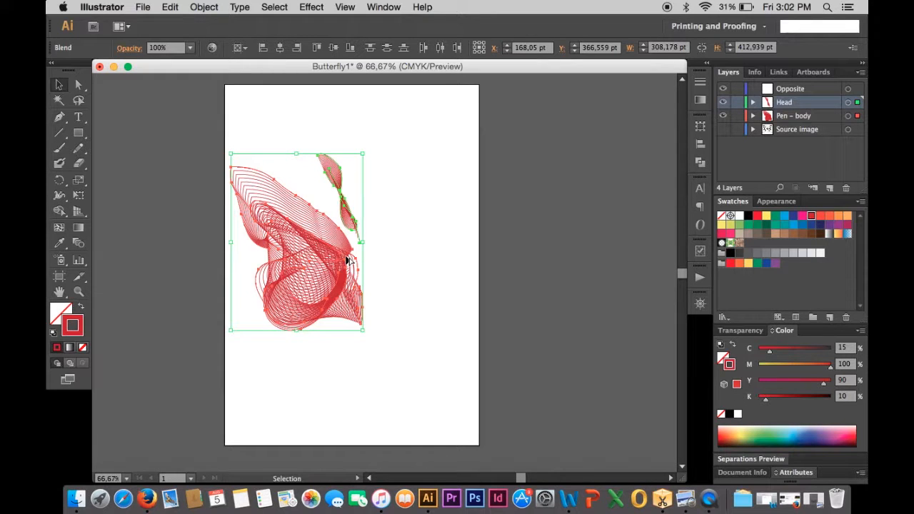
{"action": "left_click_drag", "start_coordinate": [347, 262], "coordinate": [482, 268]}
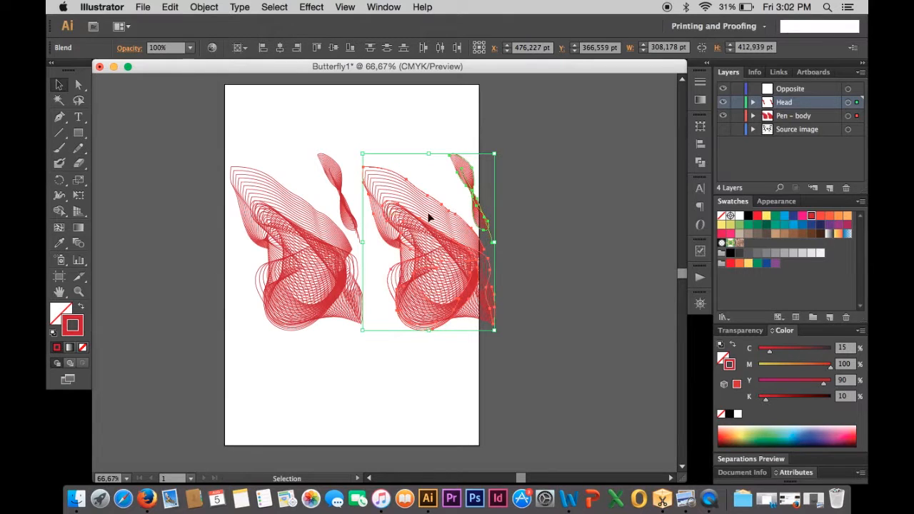
- Send the duplicated blends to the Opposite layer, then reselect the duplicate
{"action": "left_click", "coordinate": [812, 88]}
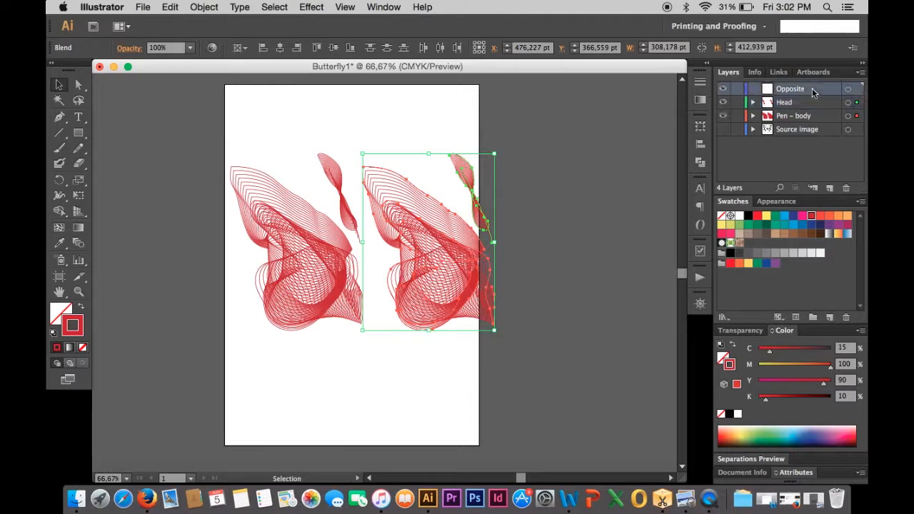
{"action": "right_click", "coordinate": [449, 239]}
{"action": "mouse_move", "coordinate": [487, 314]}
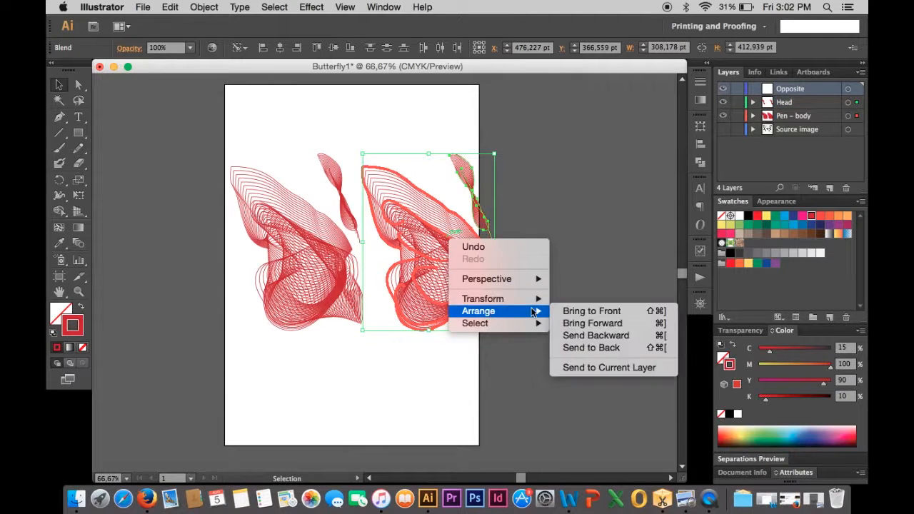
{"action": "left_click", "coordinate": [586, 372]}
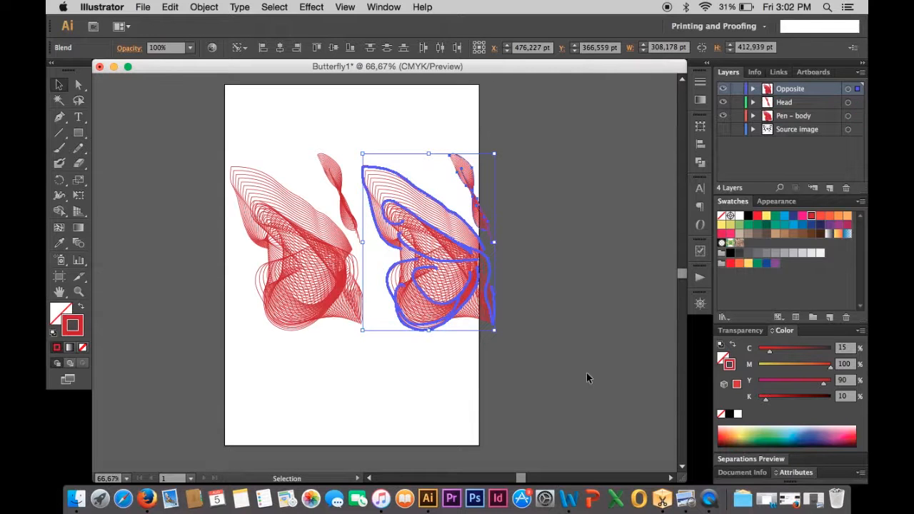
{"action": "left_click", "coordinate": [586, 320]}
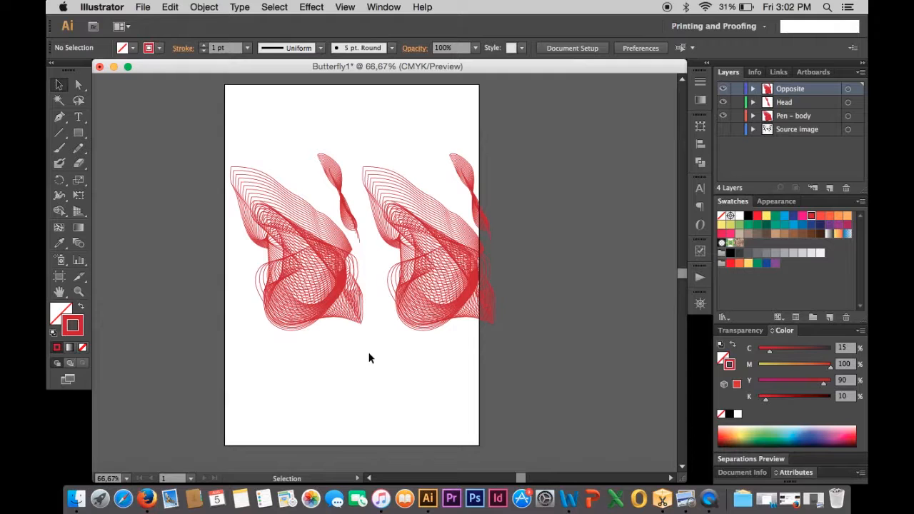
{"action": "left_click", "coordinate": [437, 242]}
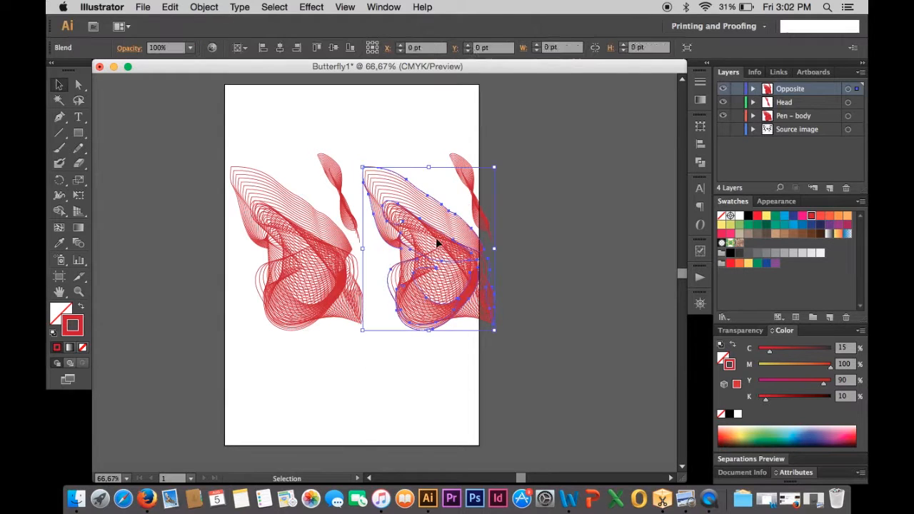
- Select the duplicated wing group and reflect it across the vertical axis
{"action": "left_click", "coordinate": [466, 190], "text": "shift"}
{"action": "key", "text": "a"}
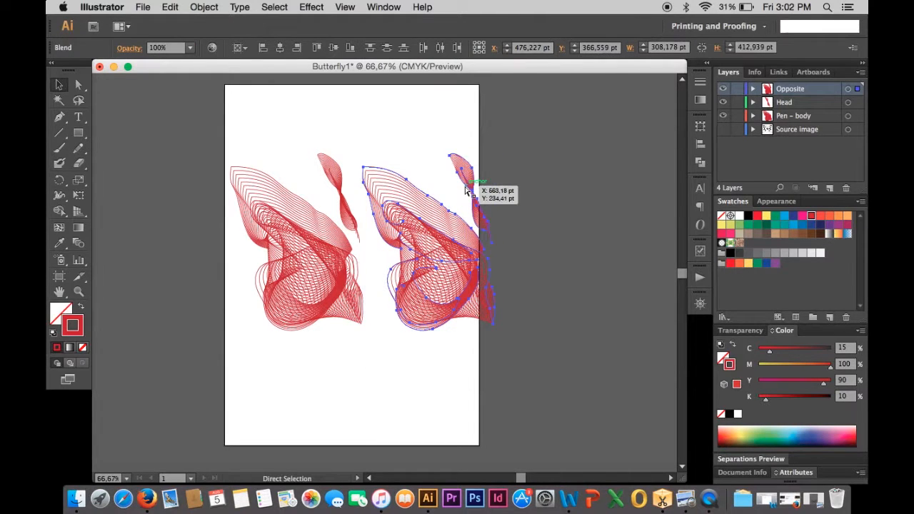
{"action": "key", "text": "v"}
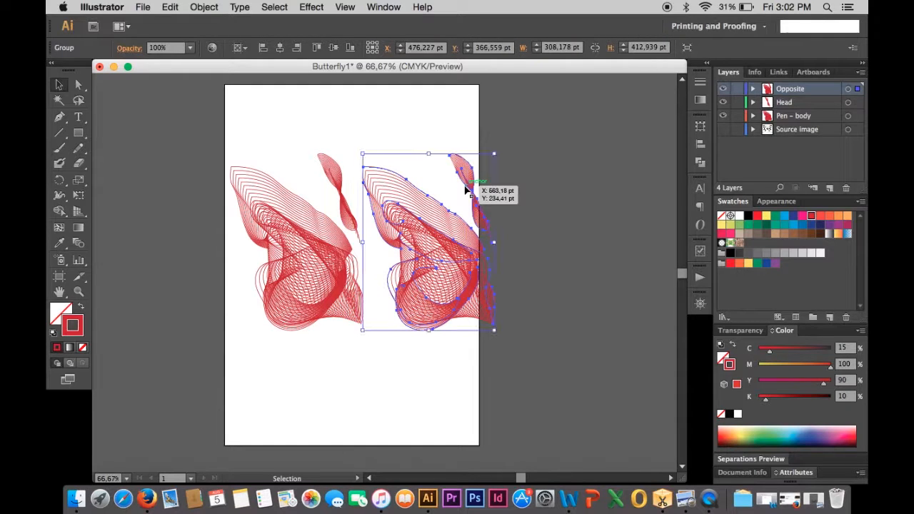
{"action": "left_click", "coordinate": [583, 193]}
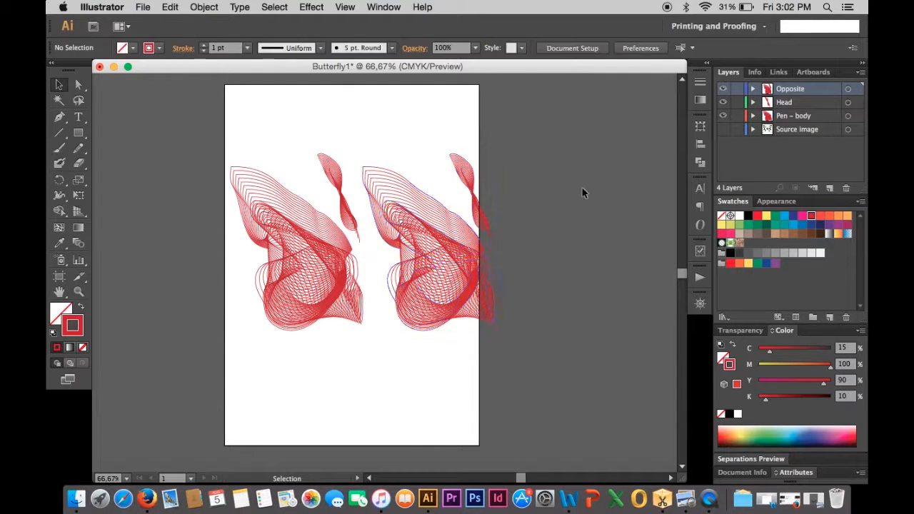
{"action": "left_click", "coordinate": [443, 234]}
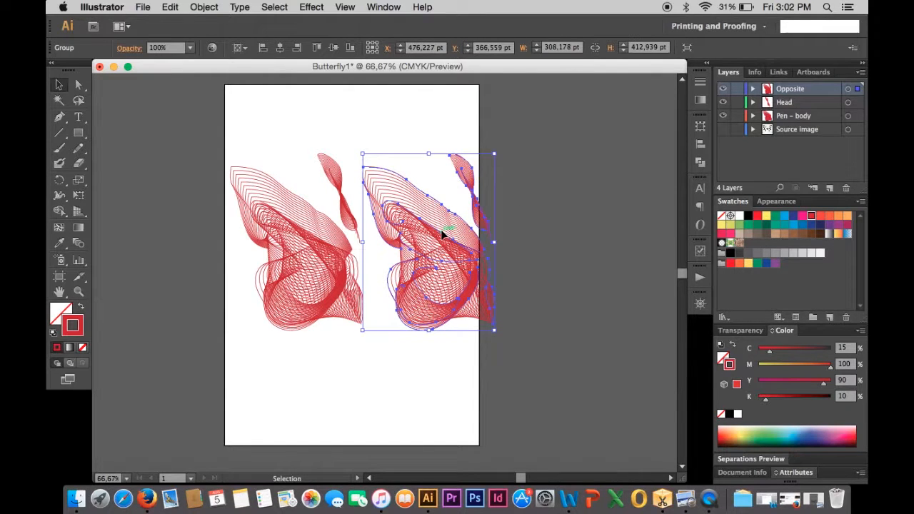
{"action": "right_click", "coordinate": [463, 302]}
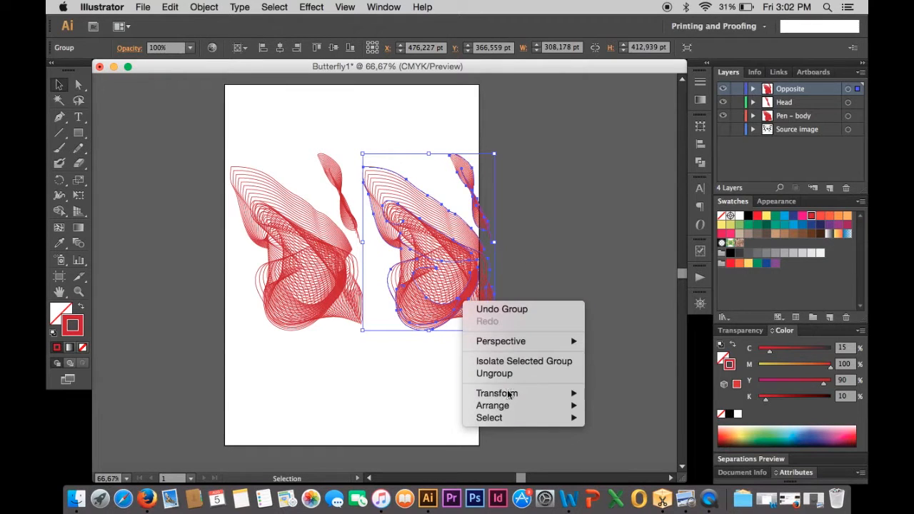
{"action": "mouse_move", "coordinate": [508, 394]}
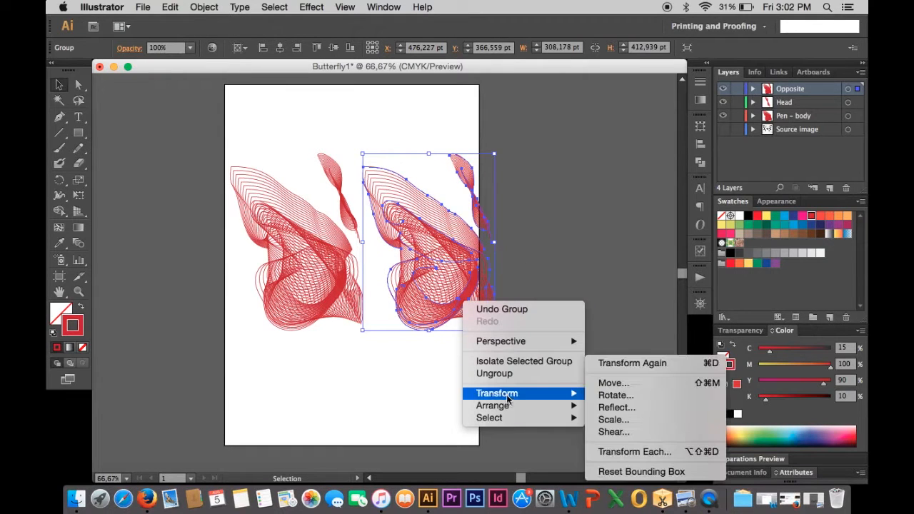
{"action": "left_click", "coordinate": [601, 407]}
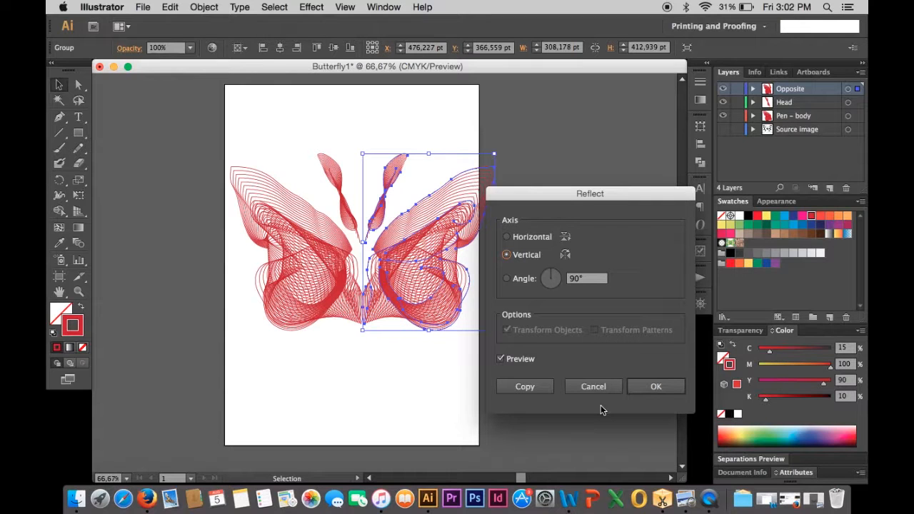
{"action": "key", "text": "Return"}
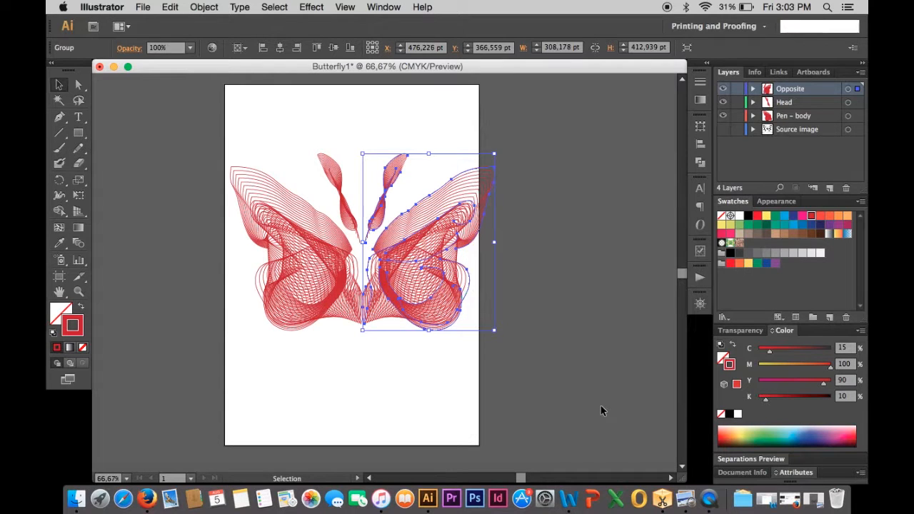
- Nudge the reflected wing left in six small steps so it meets the original wing at the body
{"action": "key", "text": "Left"}
{"action": "key", "text": "Left"}
{"action": "key", "text": "Left"}
{"action": "key", "text": "Left"}
{"action": "key", "text": "Left"}
{"action": "key", "text": "Left"}
{"action": "key", "text": "Left"}
{"action": "key", "text": "Left"}
{"action": "key", "text": "Left"}
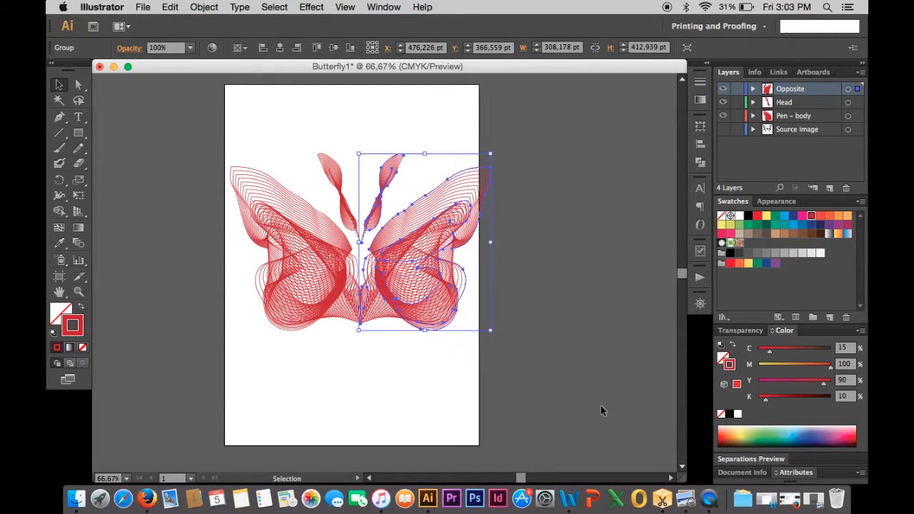
{"action": "key", "text": "Left"}
{"action": "key", "text": "Left"}
{"action": "key", "text": "Left"}
{"action": "key", "text": "Left"}
{"action": "key", "text": "Left"}
{"action": "key", "text": "Left"}
{"action": "key", "text": "Left"}
{"action": "key", "text": "Left"}
{"action": "key", "text": "Left"}
{"action": "key", "text": "Left"}
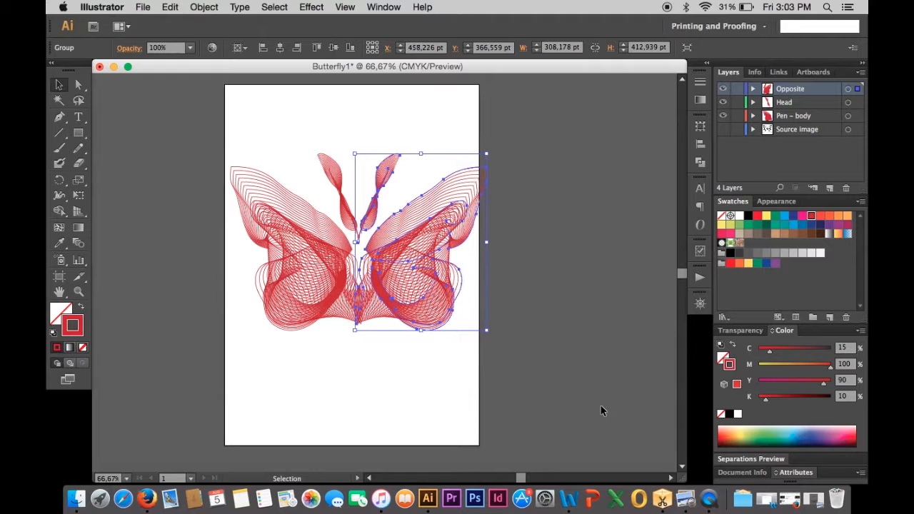
{"action": "left_click", "coordinate": [420, 366]}
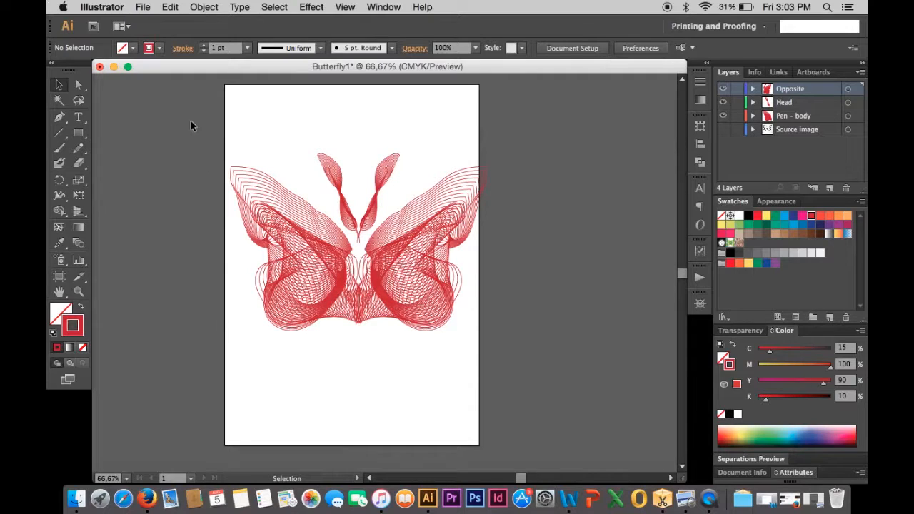
- Select both wings and antennae and scale the whole butterfly down proportionally from its corner
{"action": "left_click_drag", "start_coordinate": [214, 130], "coordinate": [504, 360]}
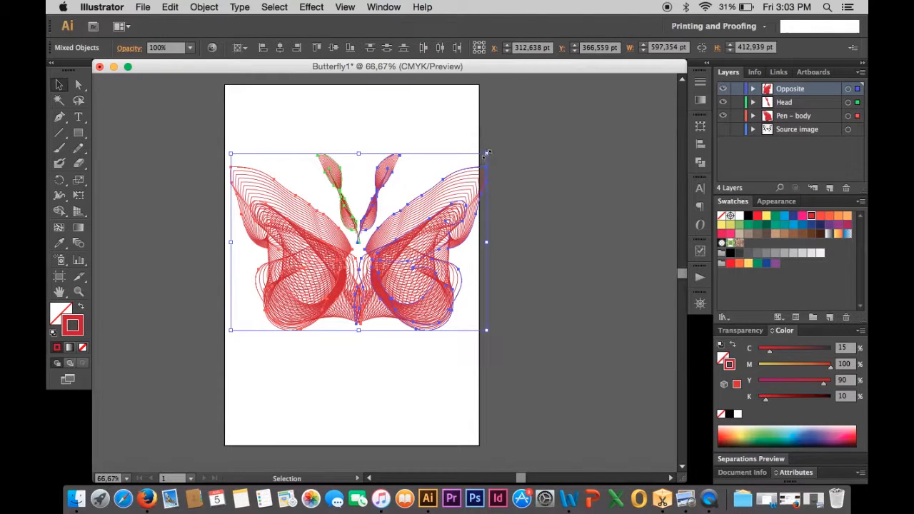
{"action": "key", "text": "shift"}
{"action": "left_click_drag", "start_coordinate": [486, 152], "coordinate": [467, 168]}
{"action": "left_click", "coordinate": [333, 386]}
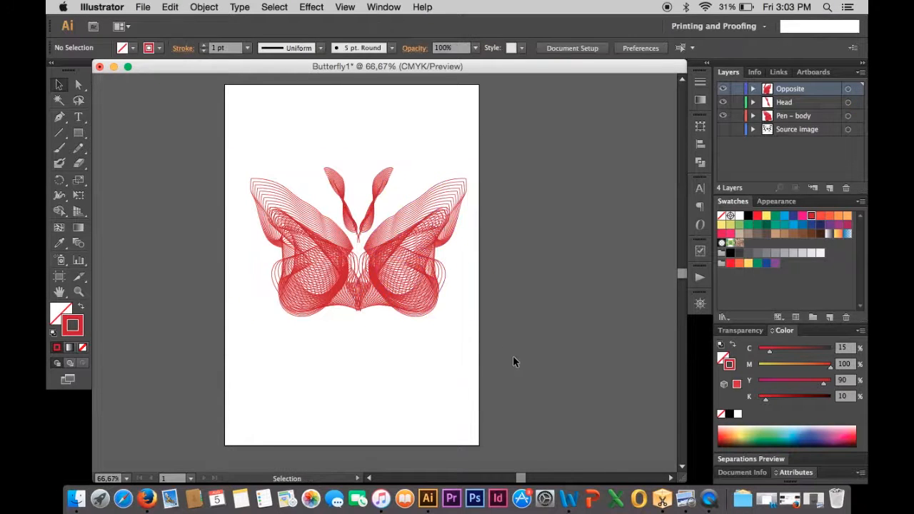
{"action": "left_click", "coordinate": [413, 283]}
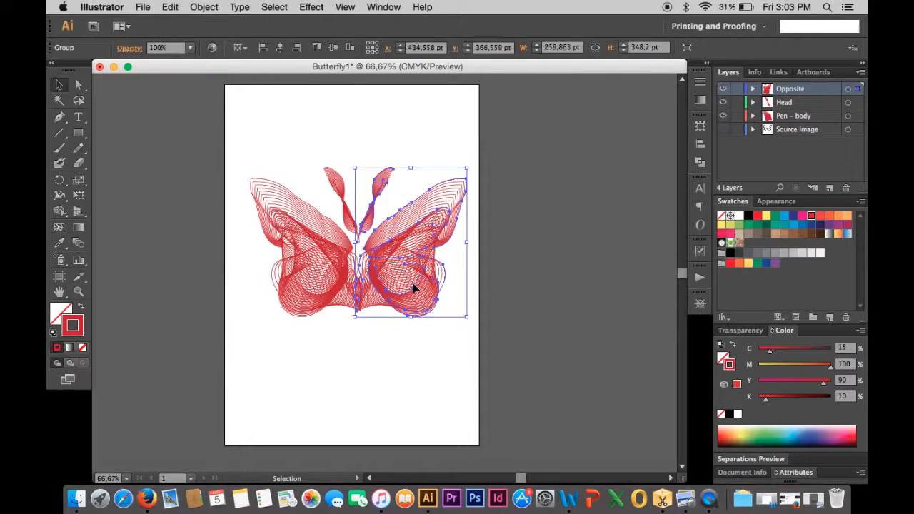
{"action": "left_click", "coordinate": [407, 351]}
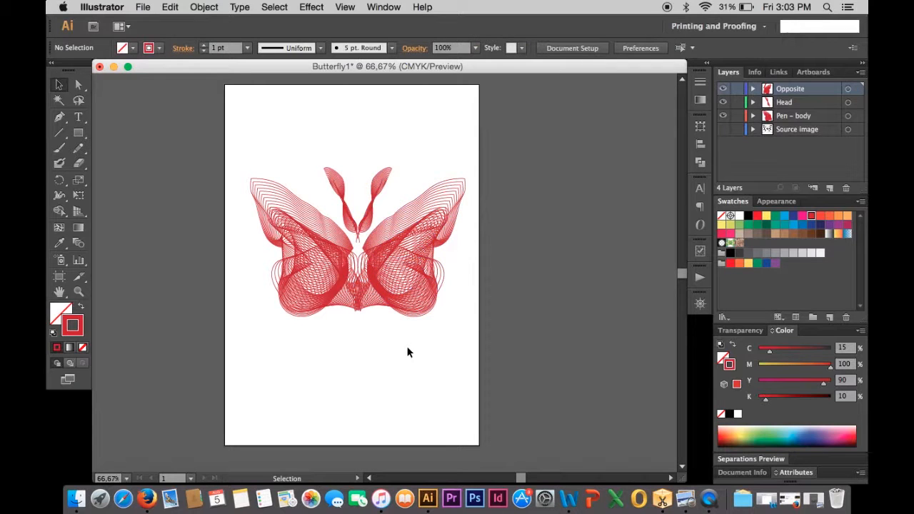